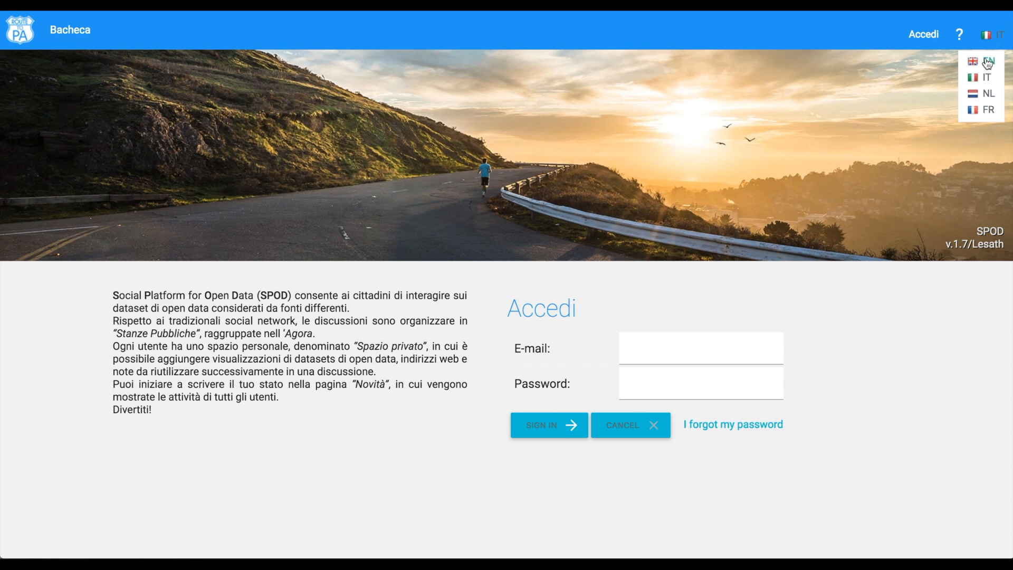
# - Switch the interface language to English and sign in with the account e-mail and password
pyautogui.click(988, 62)
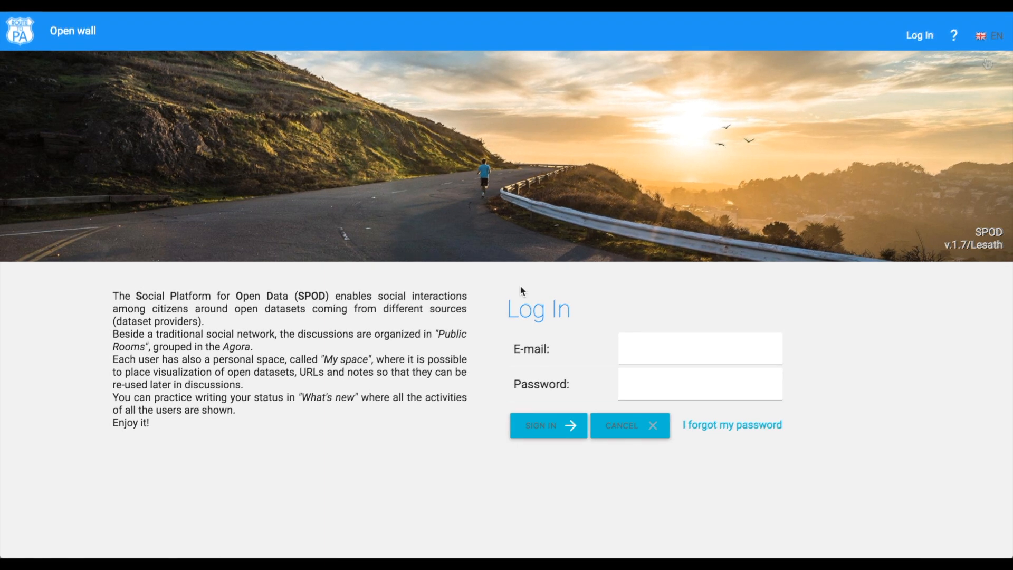
pyautogui.click(641, 349)
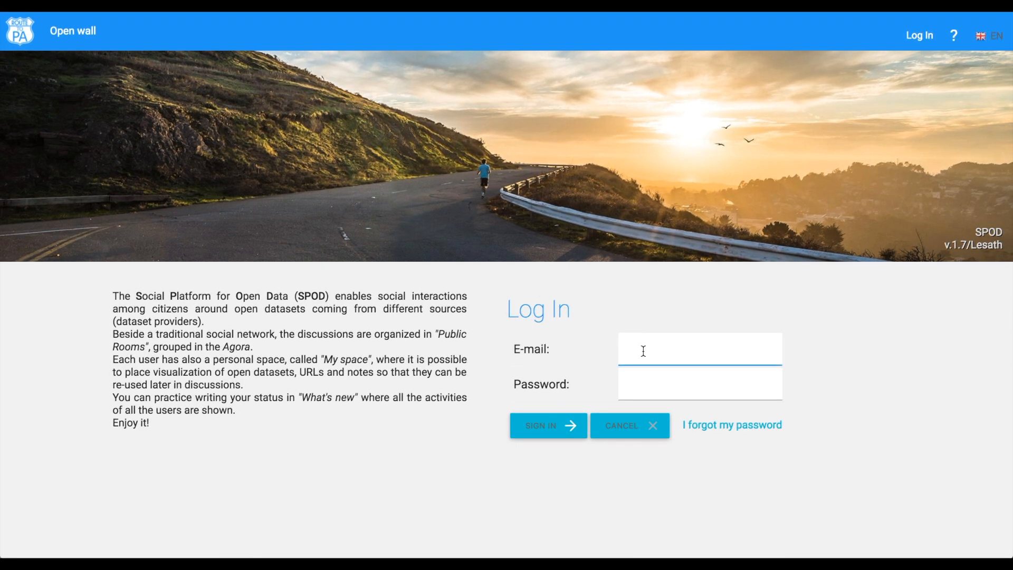
pyautogui.click(633, 383)
pyautogui.write('••••••')
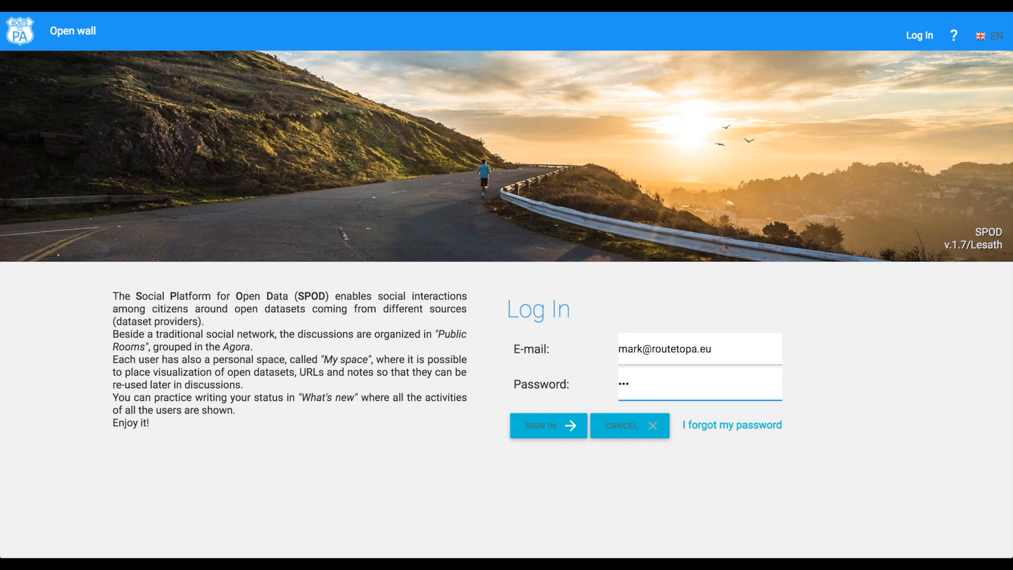
pyautogui.click(550, 432)
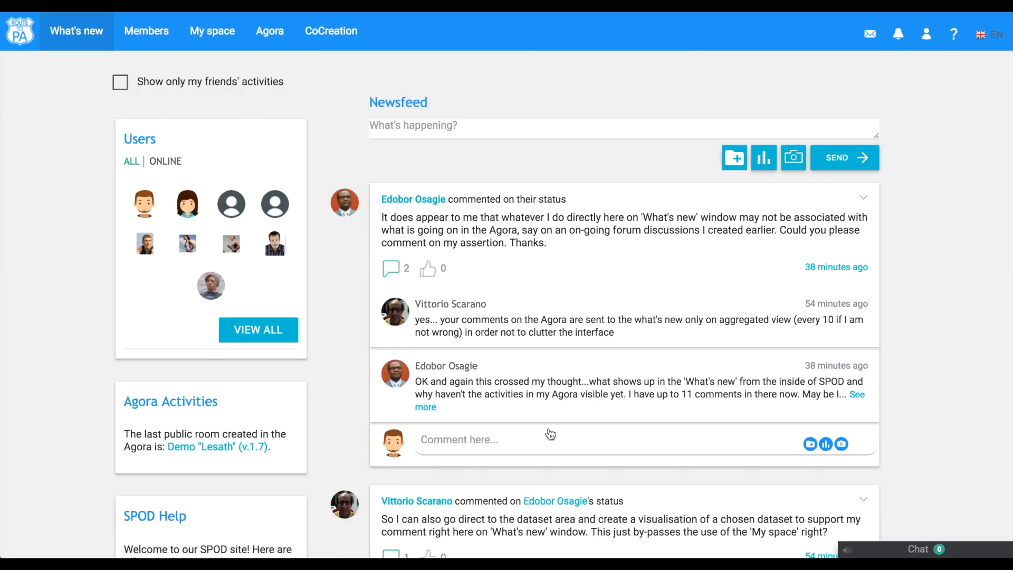
# - Browse the newsfeed and filter it to show only friends' activities, then turn the filter off again
pyautogui.scroll(-3, 328, 267)
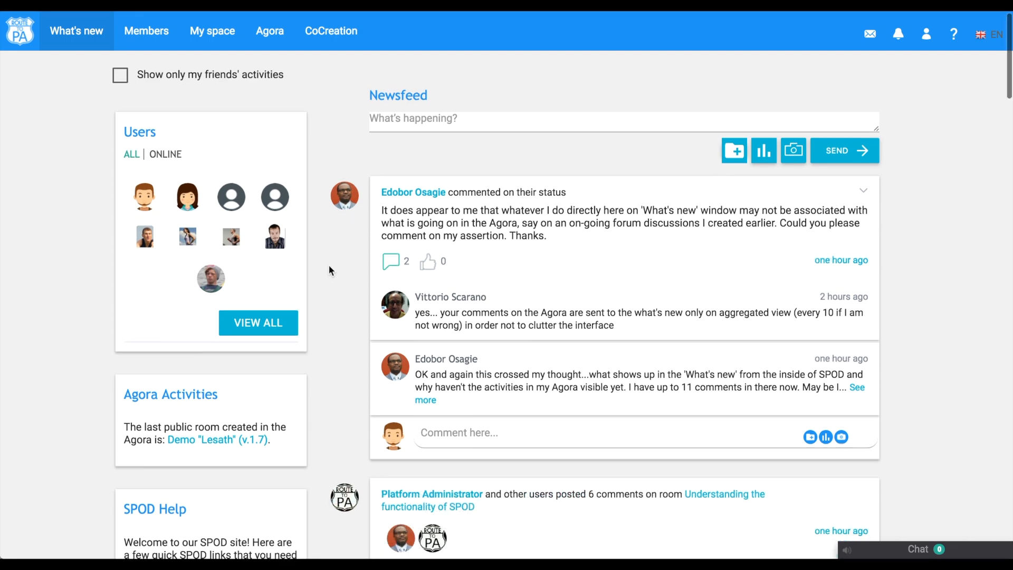
pyautogui.scroll(-7, 329, 270)
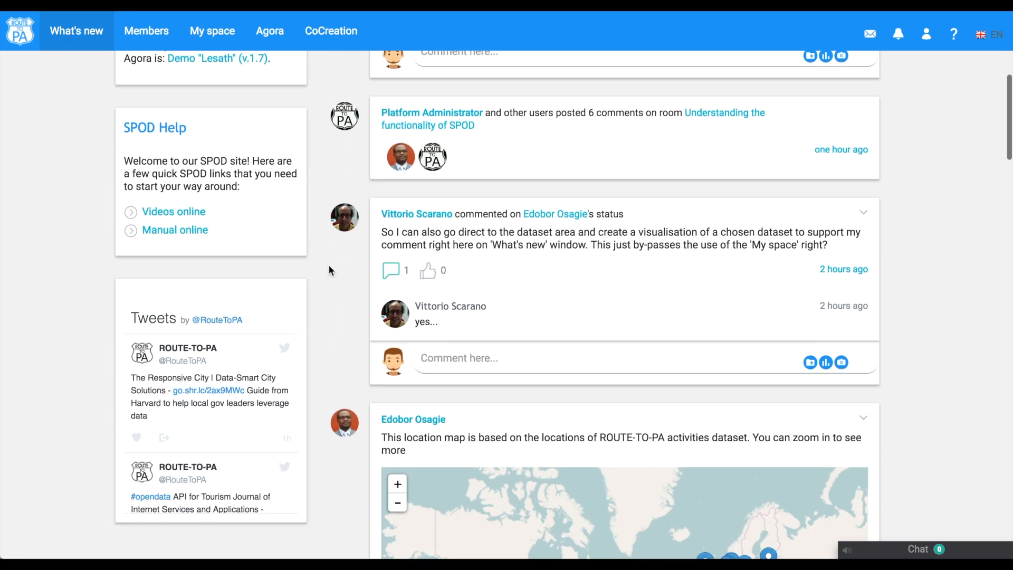
pyautogui.scroll(-4, 329, 269)
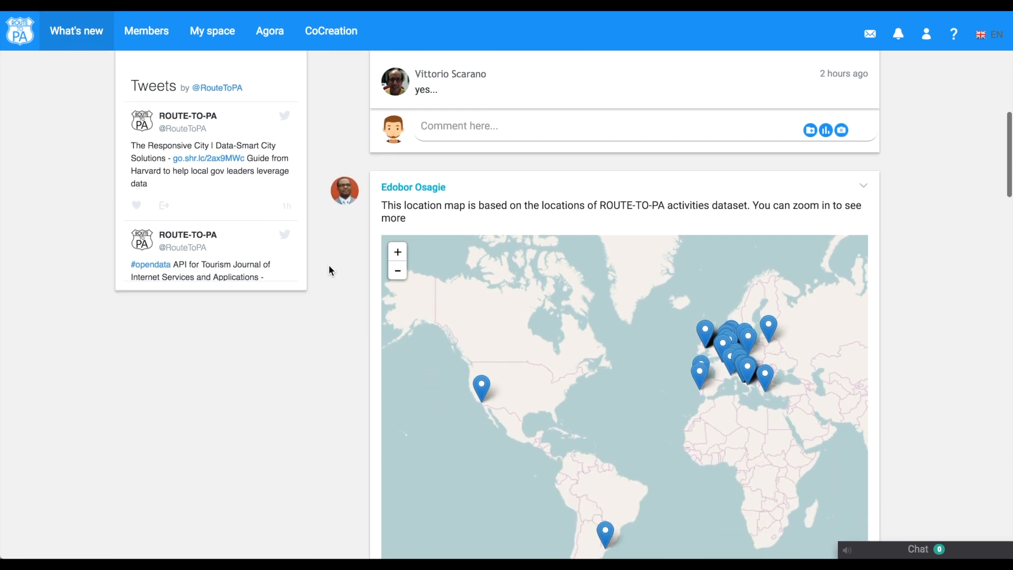
pyautogui.scroll(5, 328, 269)
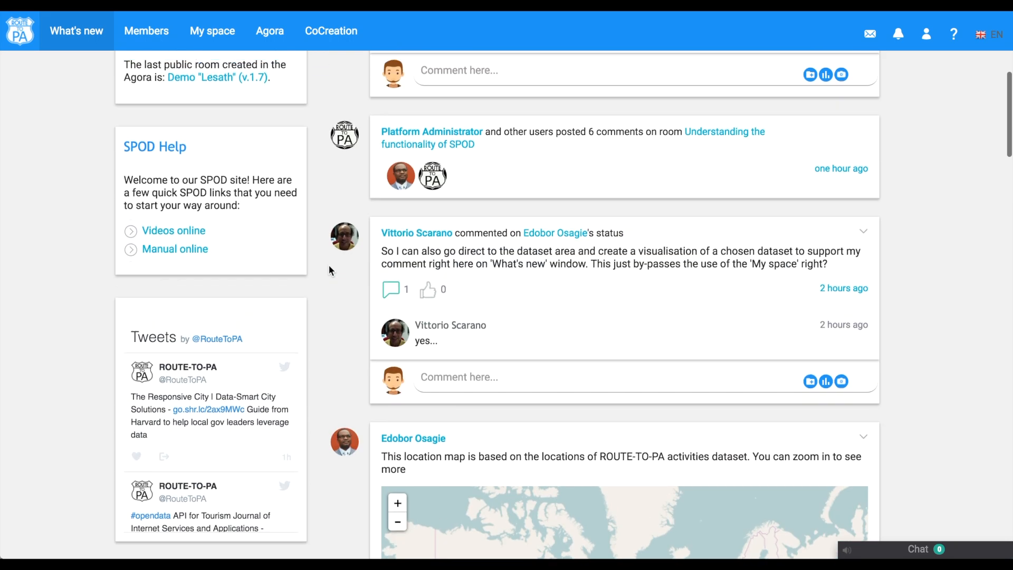
pyautogui.scroll(7, 329, 270)
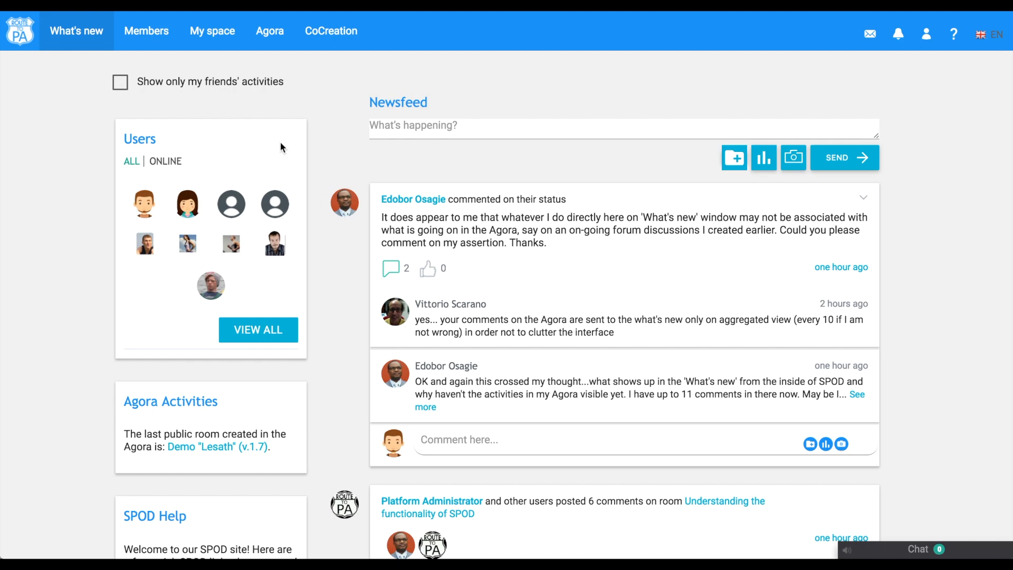
pyautogui.click(124, 84)
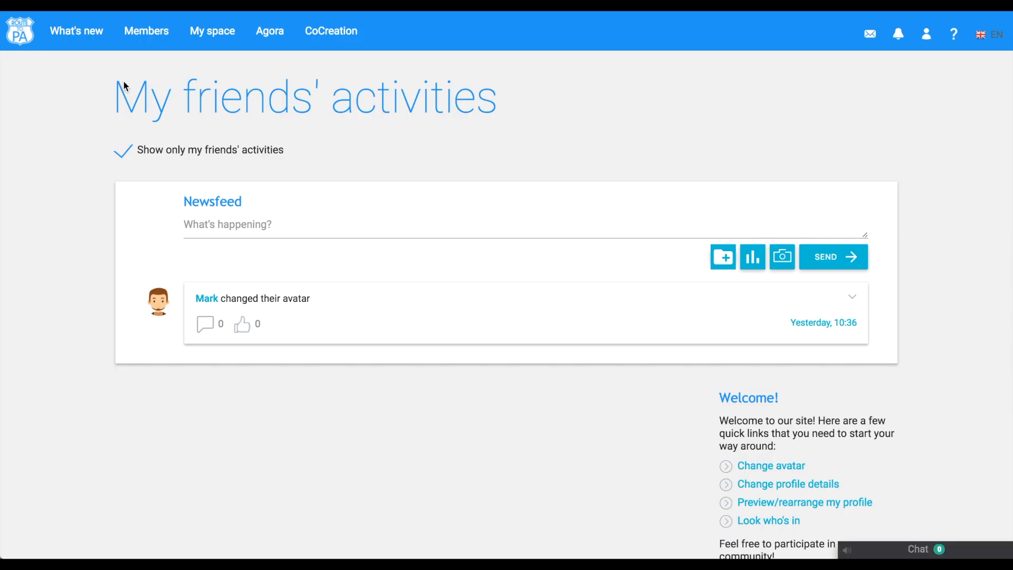
pyautogui.click(125, 156)
pyautogui.scroll(-5, 311, 446)
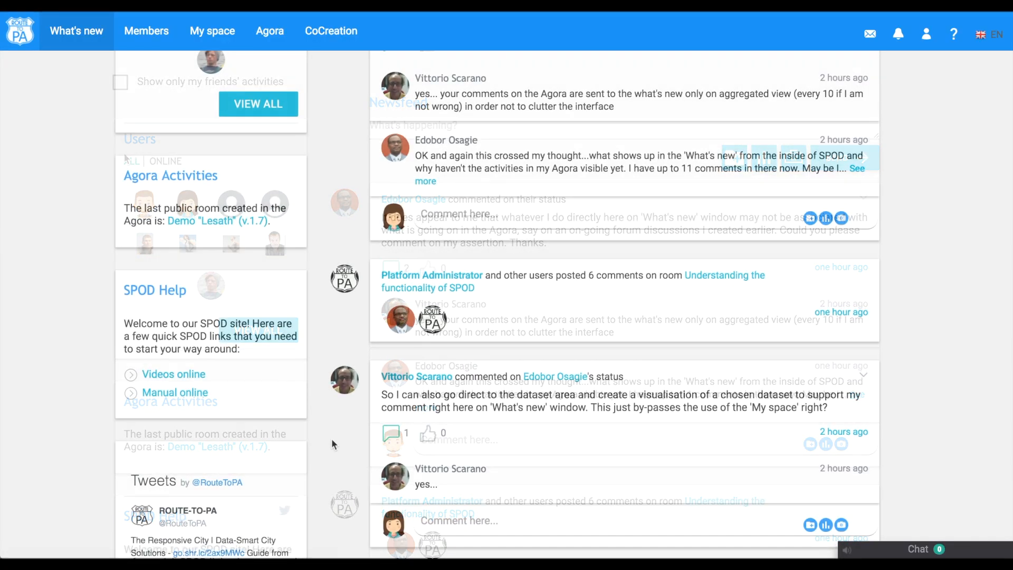
# - Post the status Hello World to the newsfeed
pyautogui.scroll(5, 331, 438)
pyautogui.click(394, 132)
pyautogui.write('Hello World!')
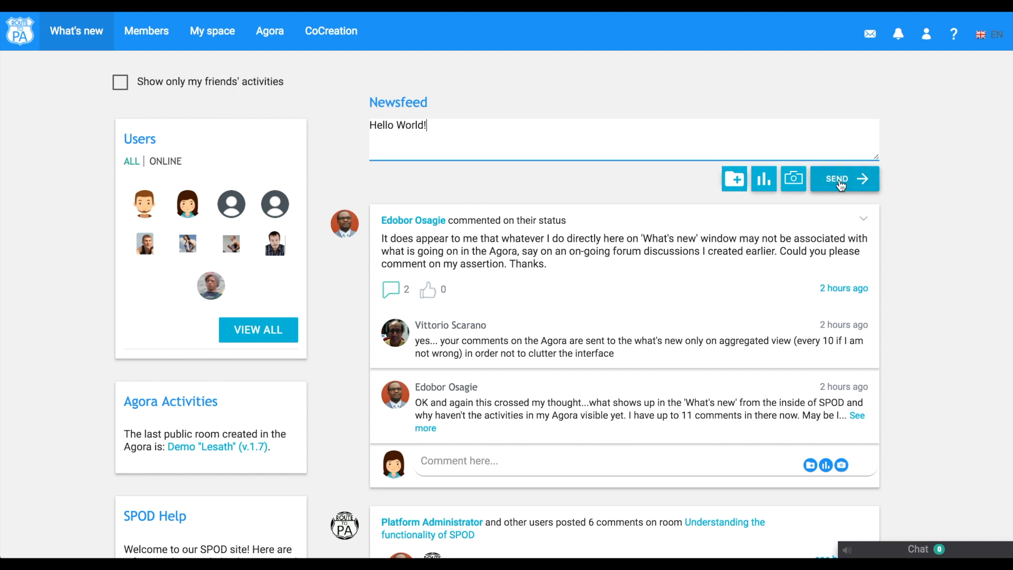
pyautogui.click(841, 183)
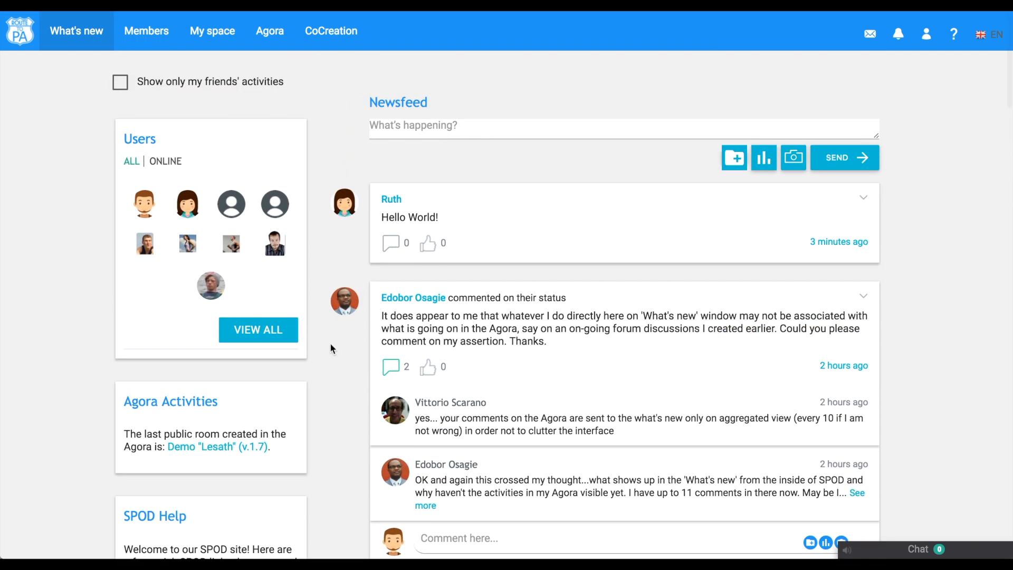
# - Like the top status post and reply to it with a greeting comment addressed to its author
pyautogui.click(431, 245)
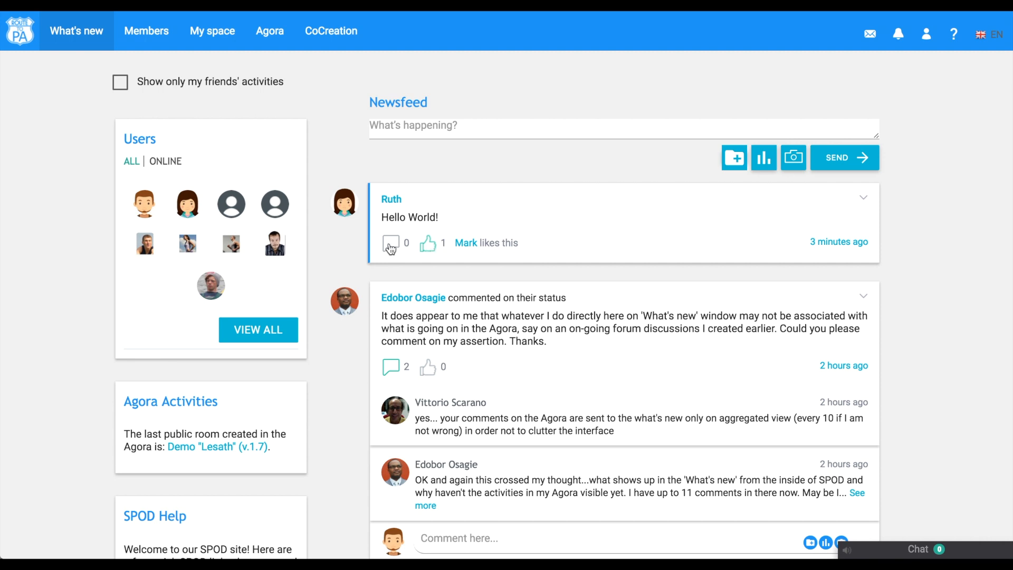
pyautogui.click(391, 243)
pyautogui.write('Hello Ruth!')
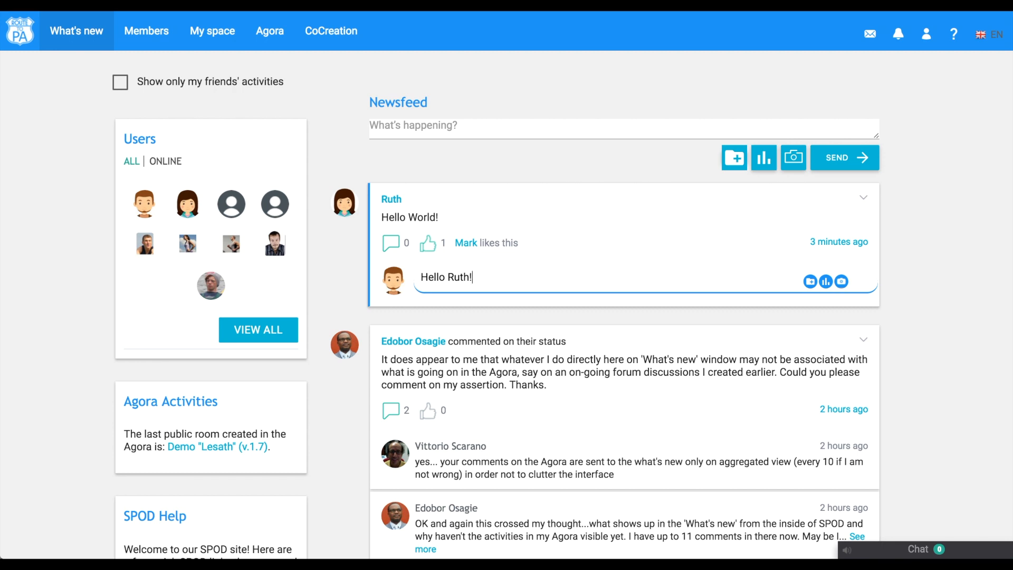
pyautogui.press('Return')
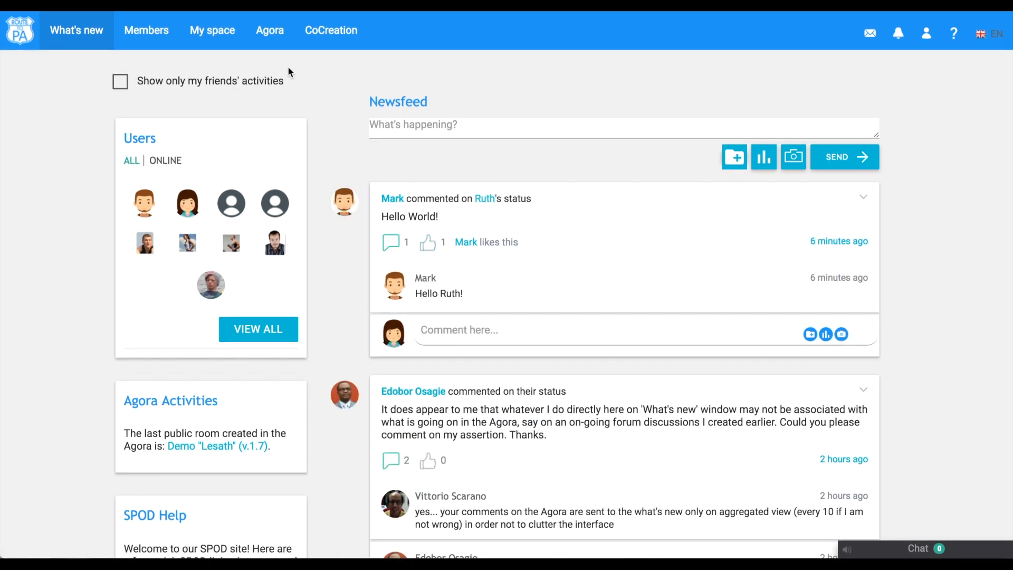
# - Open the Agora and browse its rooms sorted by latest, relevance, popularity and your own rooms
pyautogui.click(269, 34)
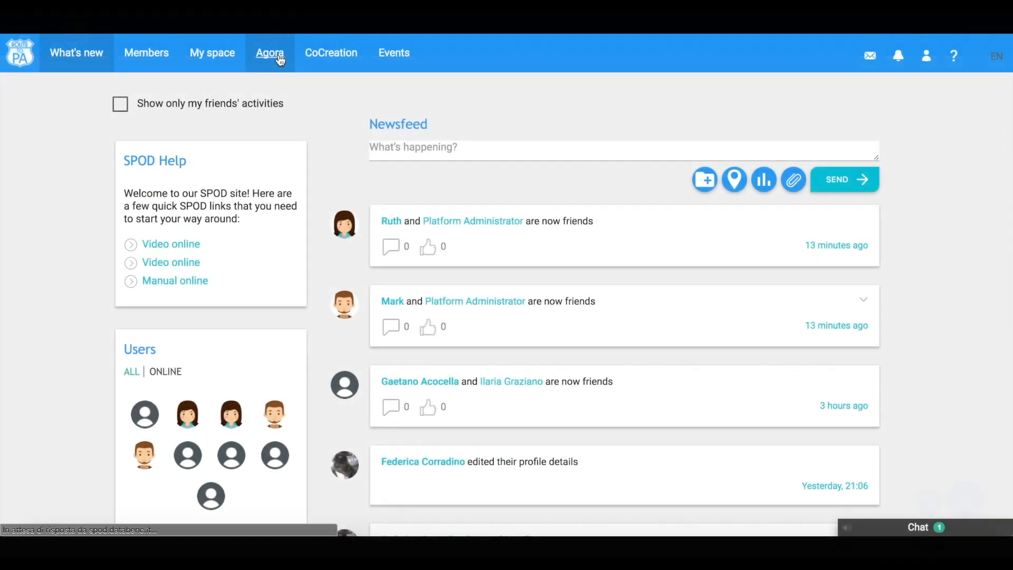
pyautogui.click(278, 57)
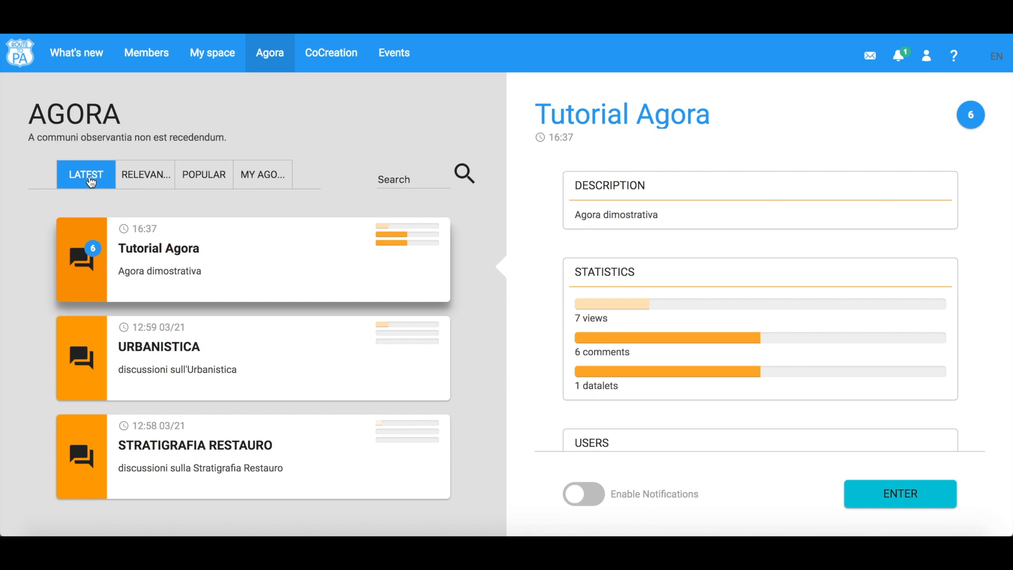
pyautogui.click(149, 182)
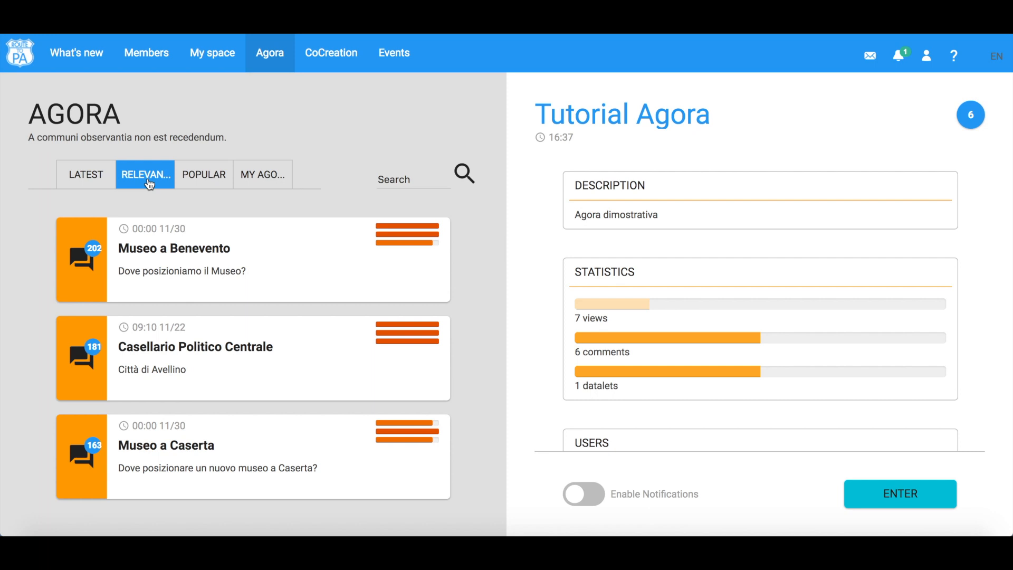
pyautogui.click(222, 179)
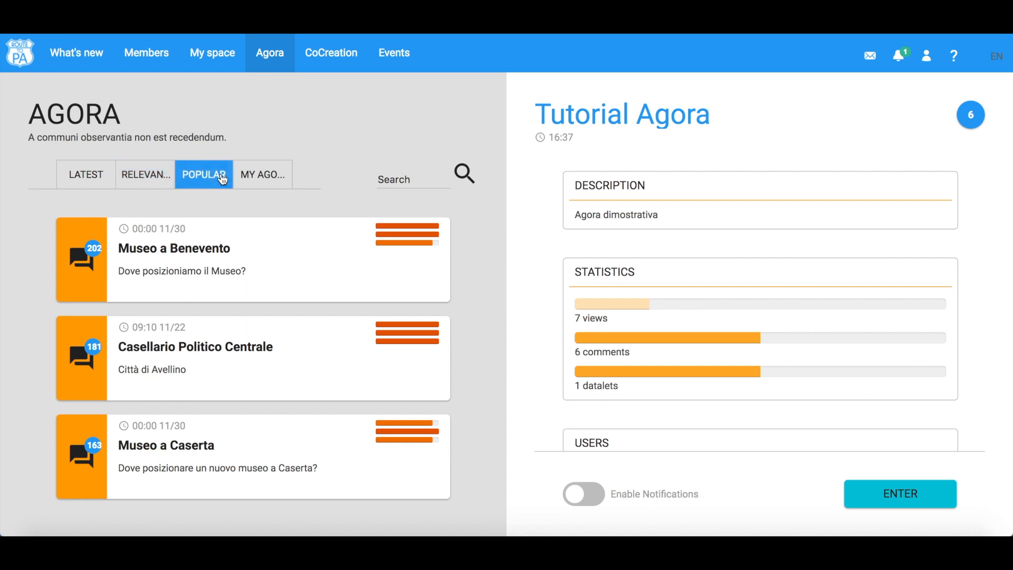
pyautogui.click(277, 181)
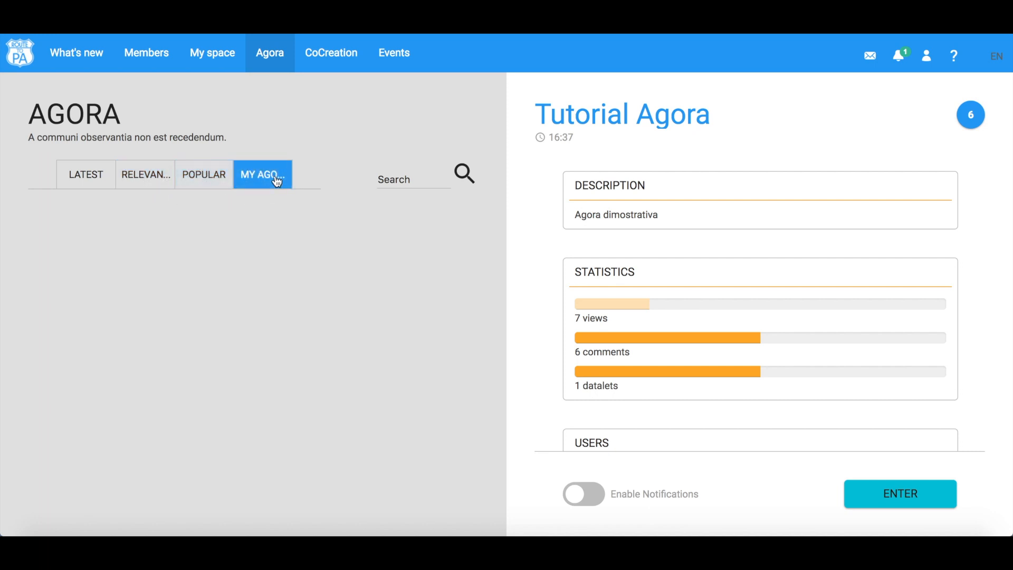
pyautogui.click(409, 180)
pyautogui.click(93, 178)
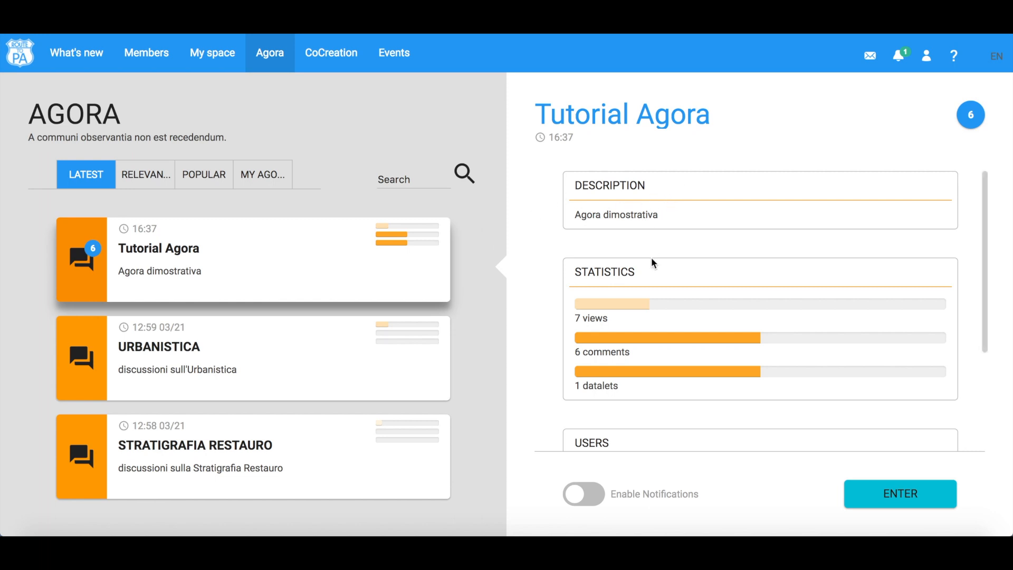
# - Enable notifications for the Tutorial Agora room and enter it
pyautogui.scroll(-2, 657, 283)
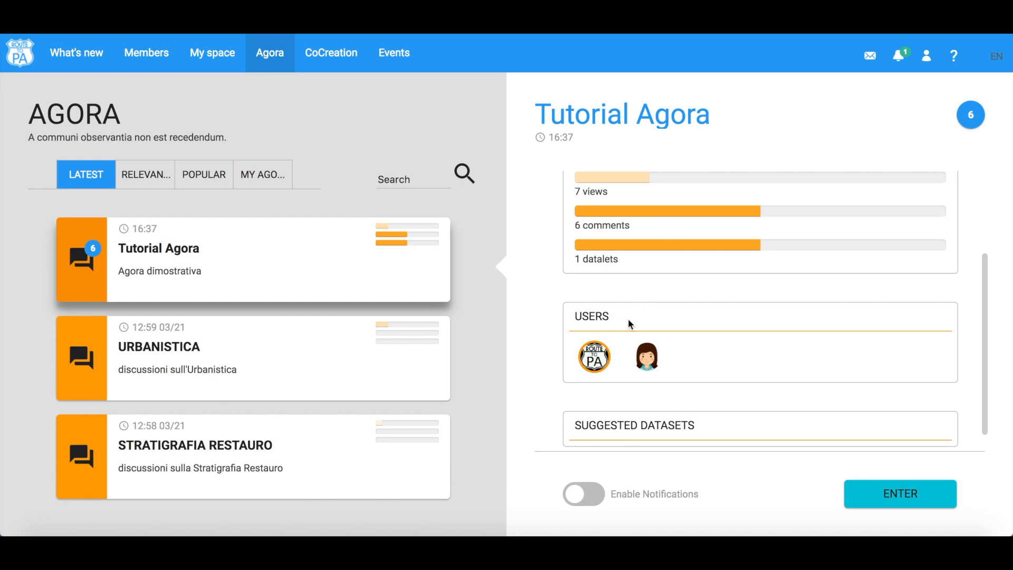
pyautogui.scroll(-1, 631, 323)
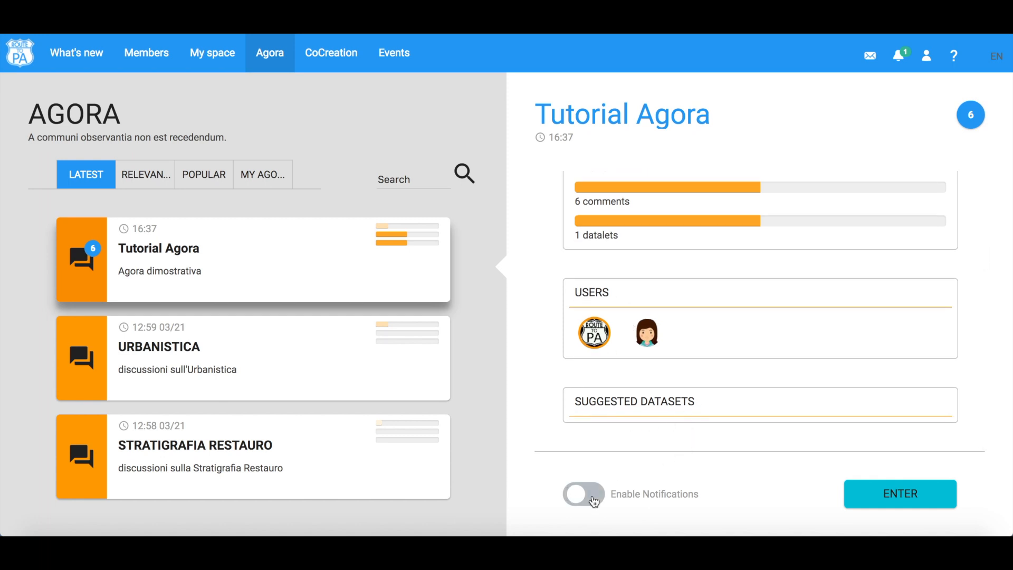
pyautogui.click(594, 502)
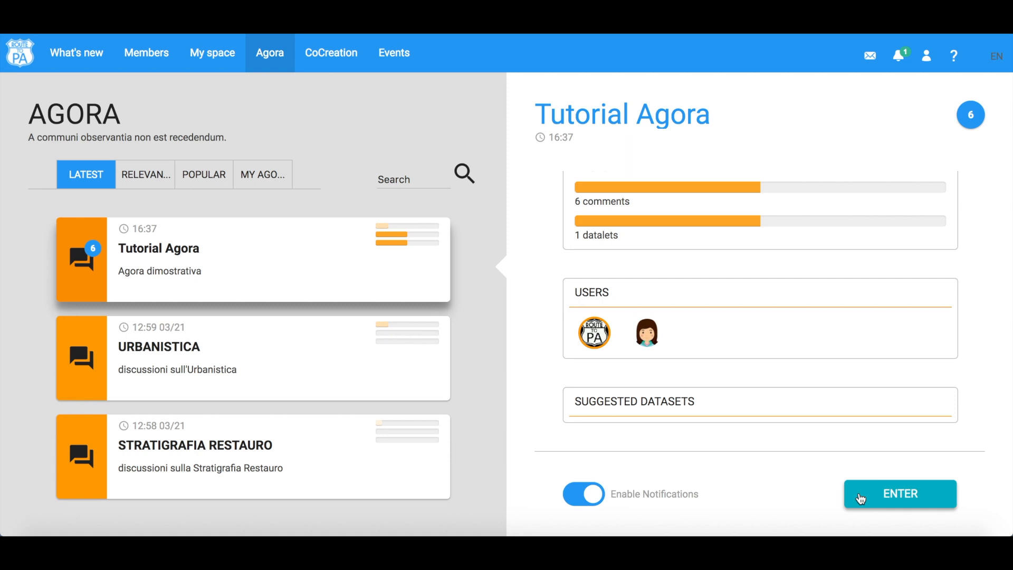
pyautogui.click(860, 498)
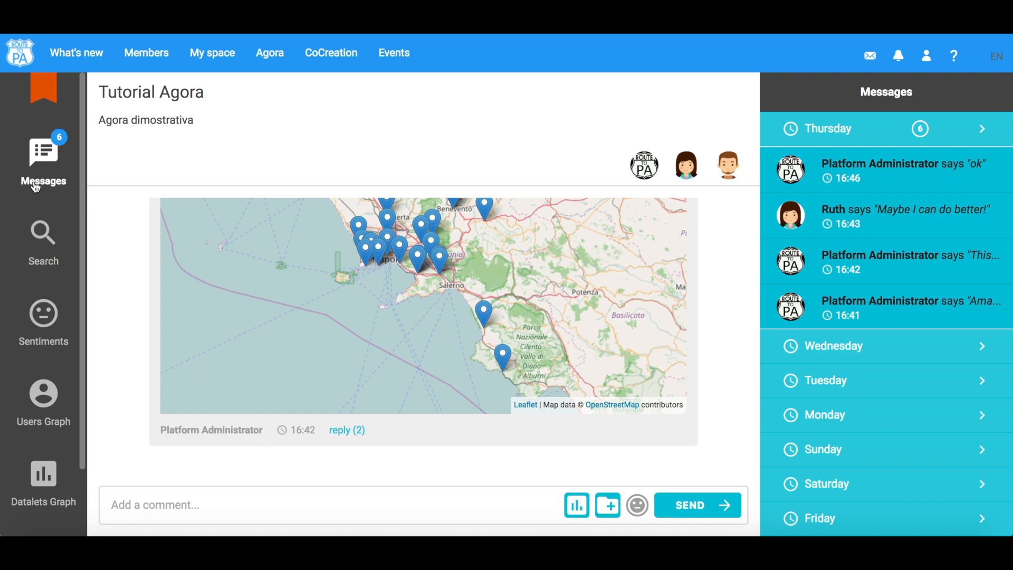
# - Examine the room's Search, Sentiments, Users Graph and Datalets Graph panels
pyautogui.click(45, 238)
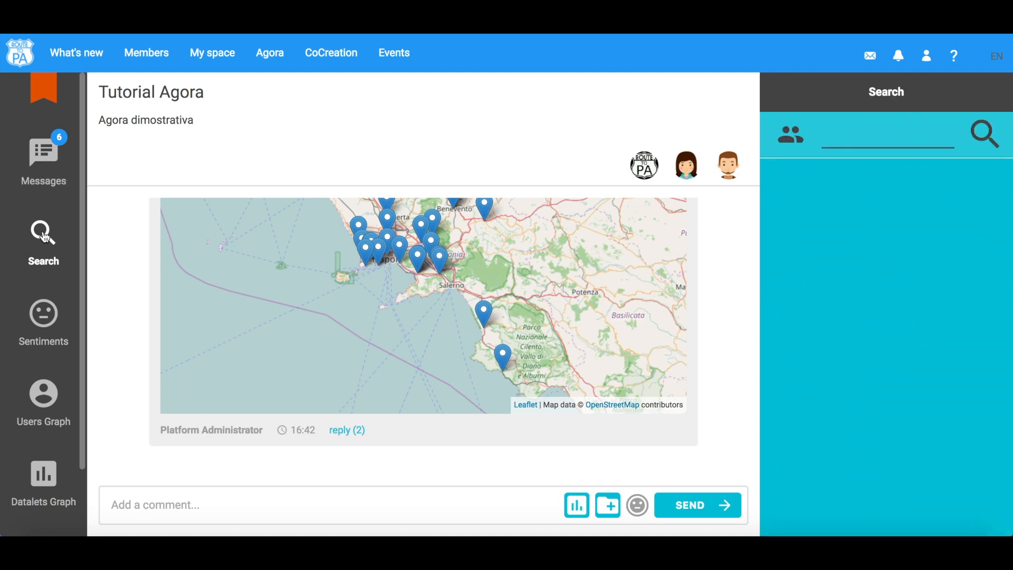
pyautogui.click(819, 138)
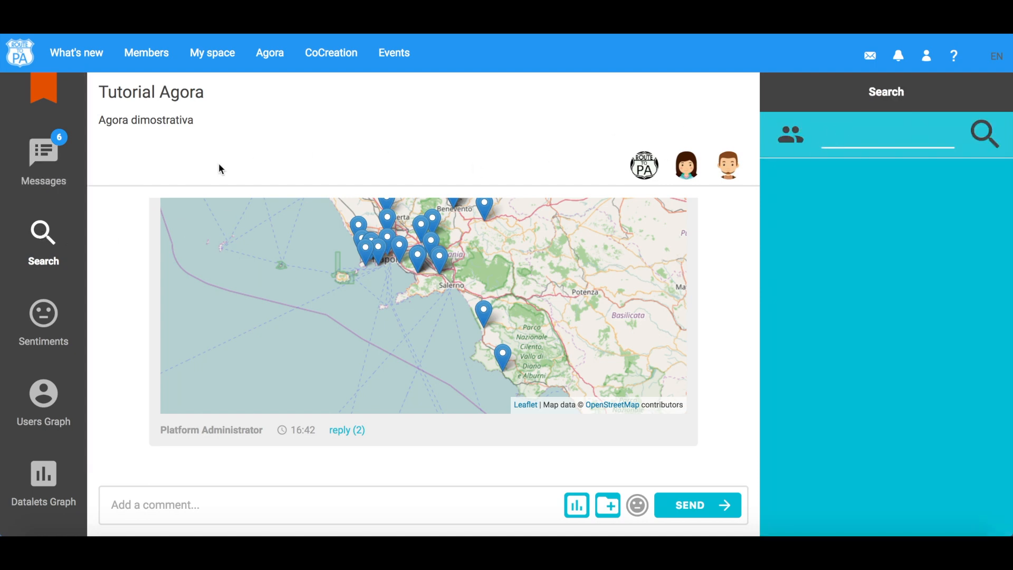
pyautogui.click(53, 317)
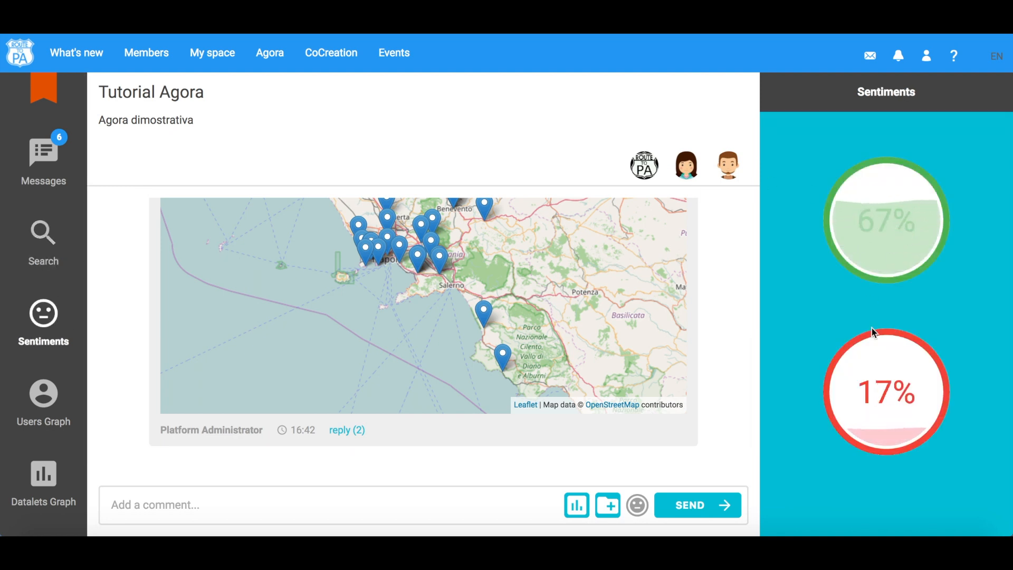
pyautogui.click(54, 405)
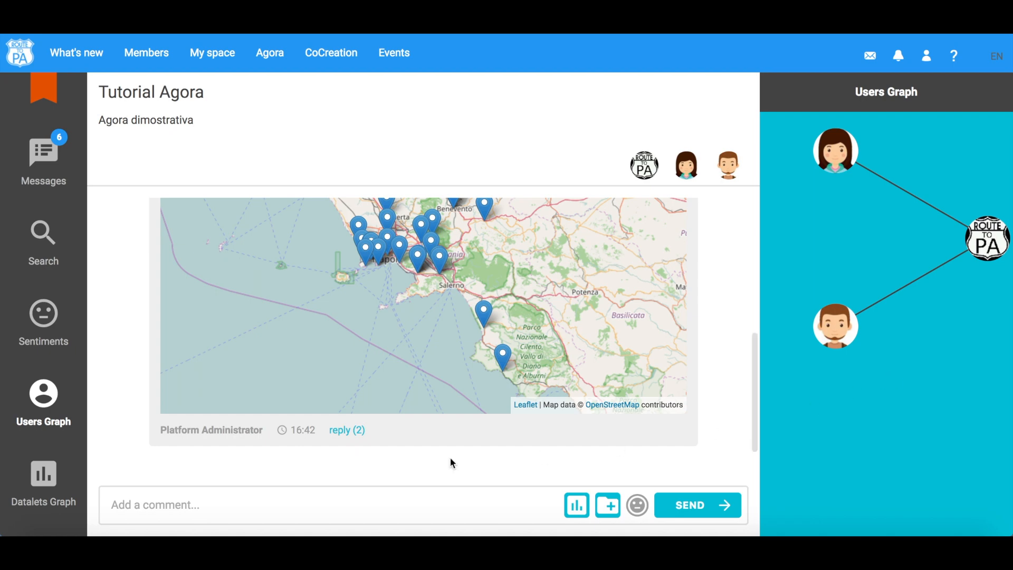
pyautogui.click(47, 474)
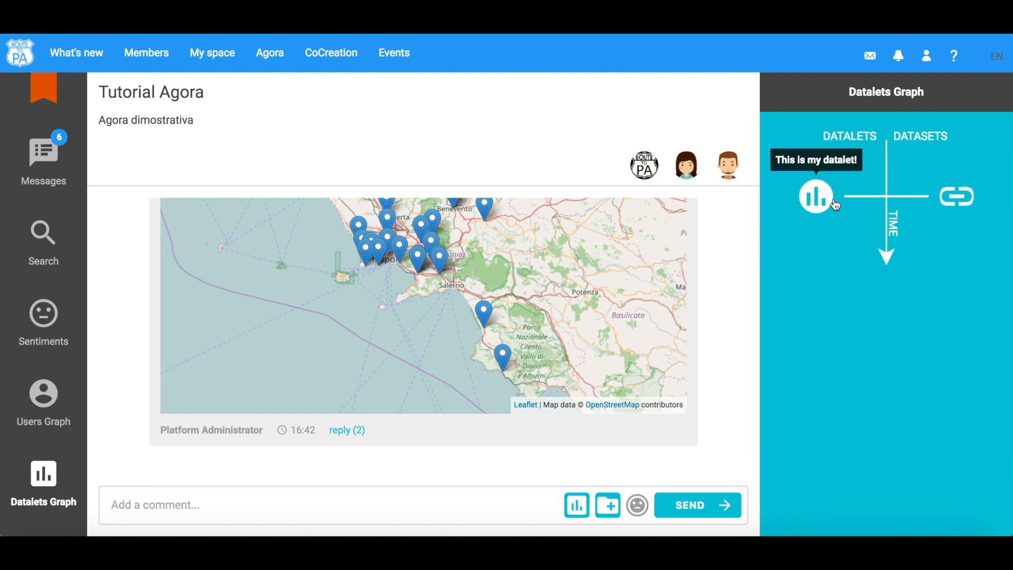
pyautogui.moveTo(963, 194)
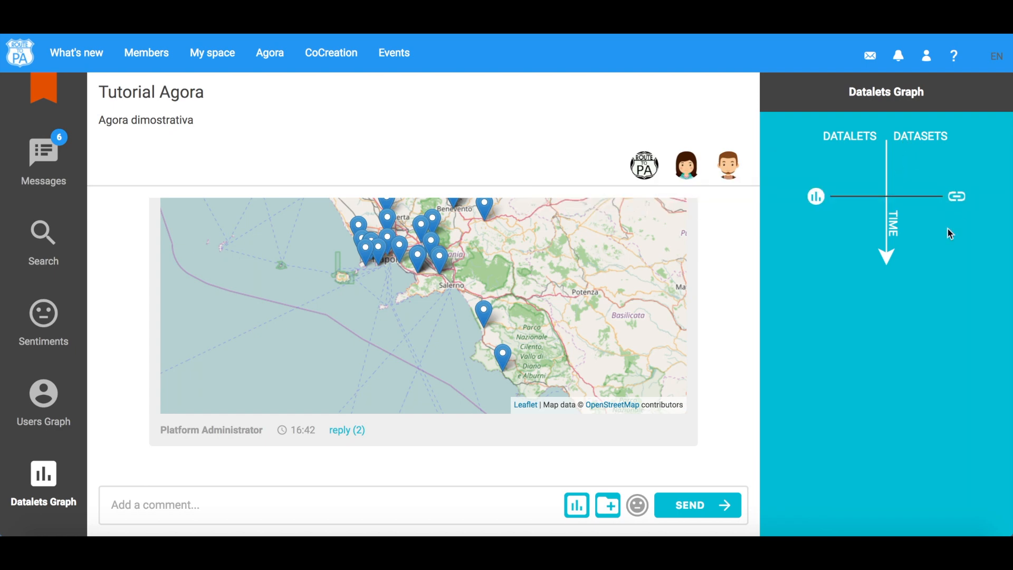
pyautogui.scroll(5, 722, 390)
pyautogui.scroll(-5, 724, 393)
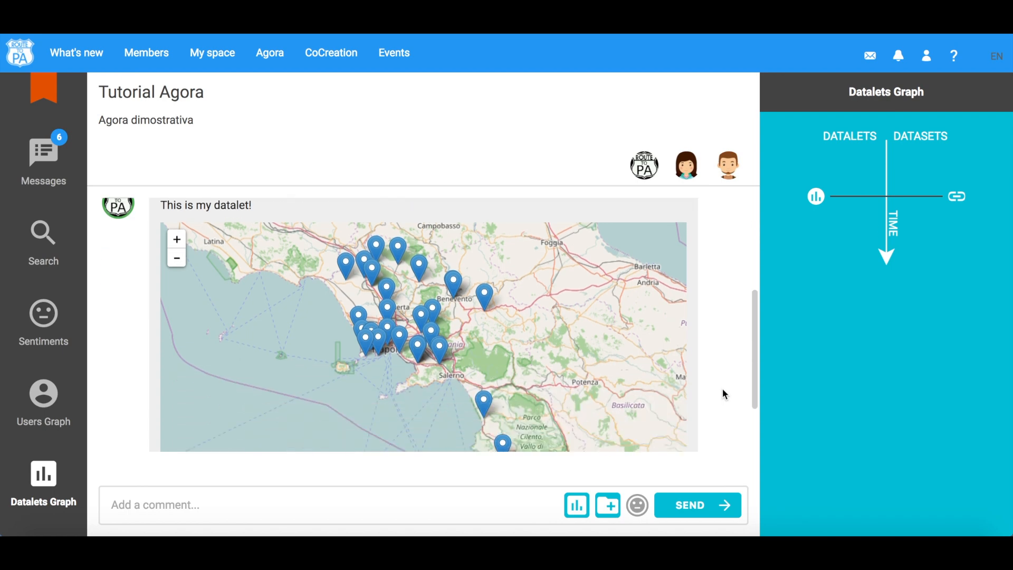
# - Post the comment Hi everybody! in the Tutorial Agora room
pyautogui.click(411, 507)
pyautogui.write('Hi')
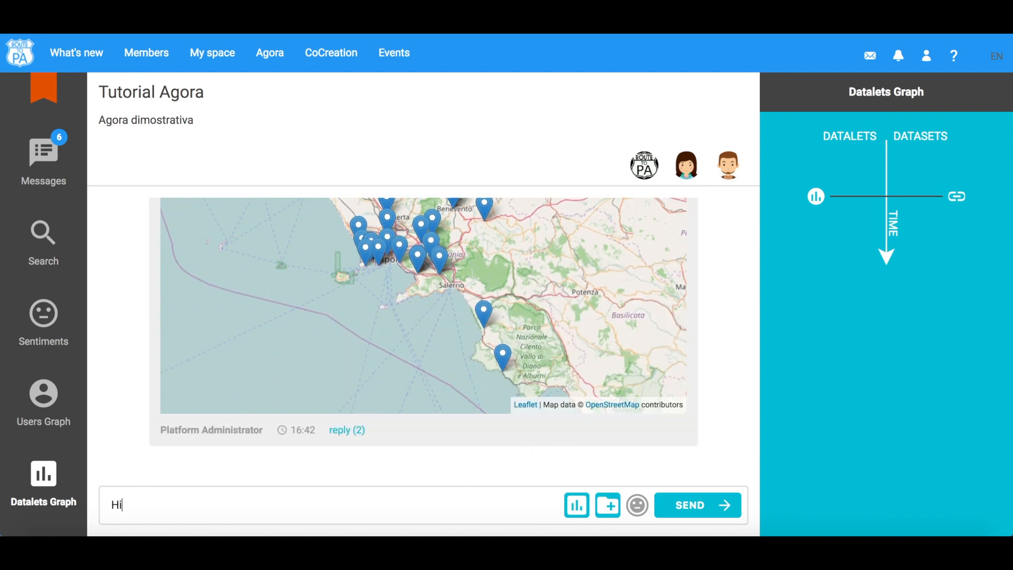
pyautogui.write(' everybody!')
pyautogui.click(695, 506)
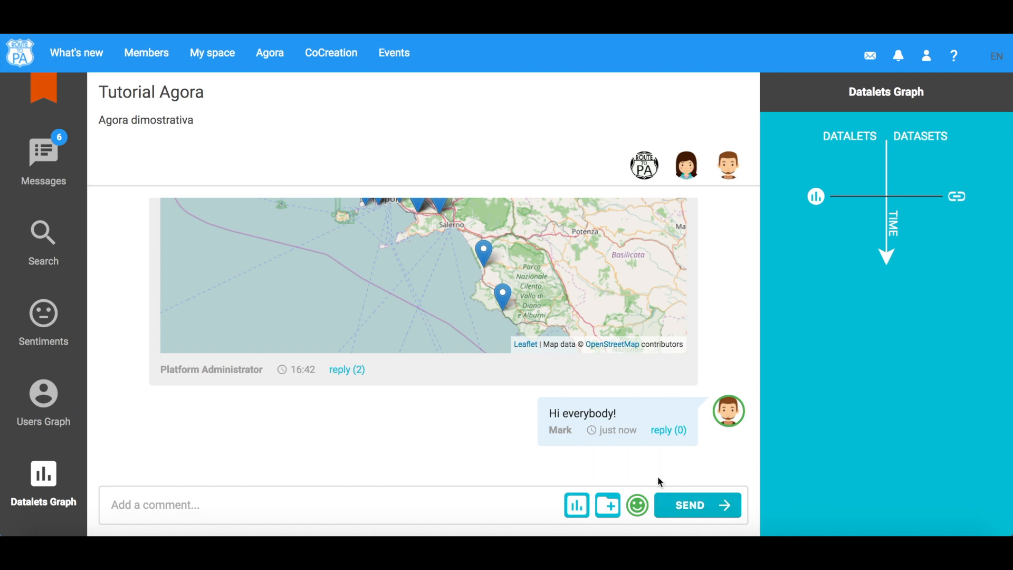
# - Build a Map datalet titled Towers from the Castelli e torri costiere (Regione Campania) dataset and attach it to the comment
pyautogui.click(577, 510)
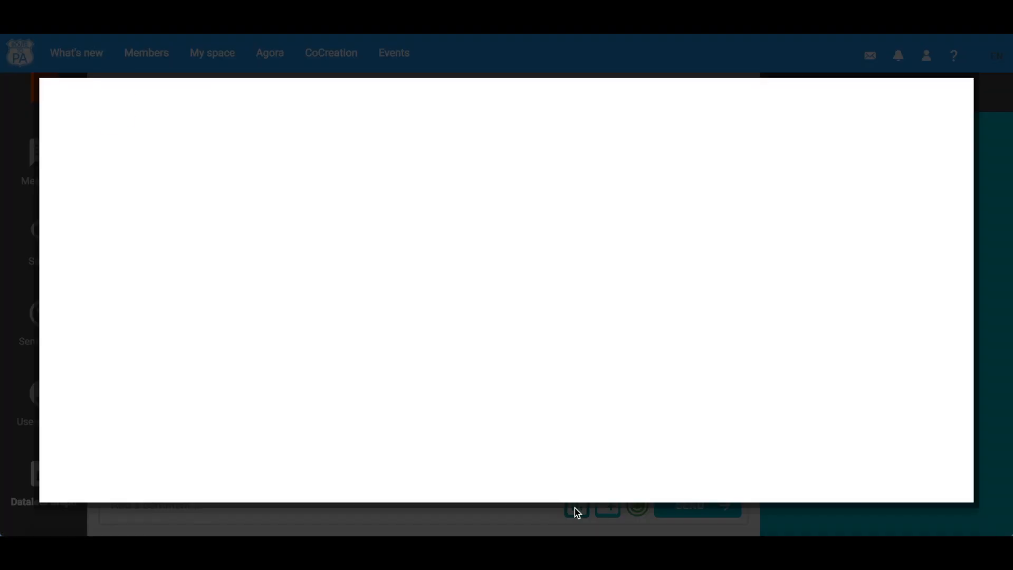
pyautogui.scroll(-5, 416, 281)
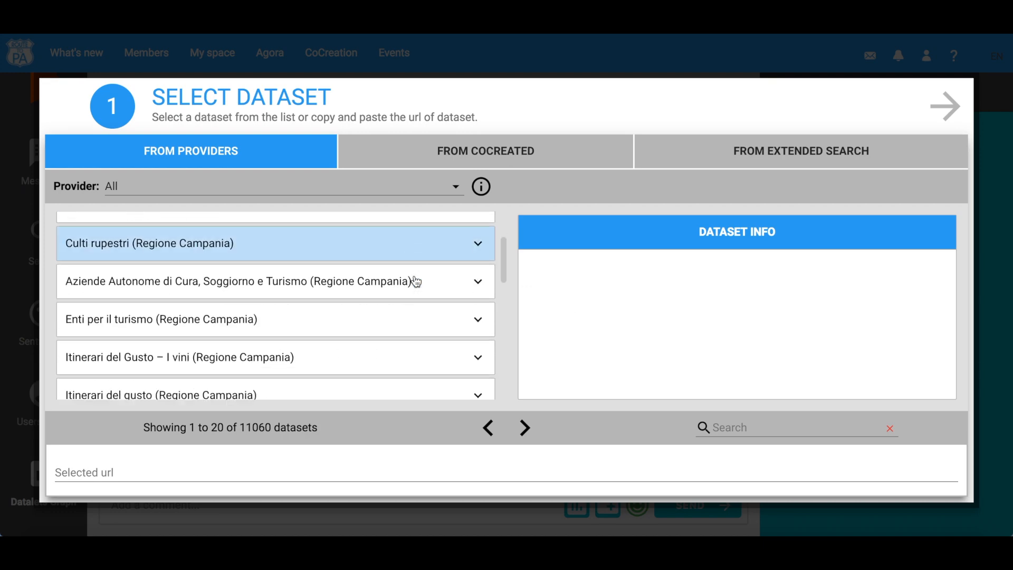
pyautogui.click(381, 315)
pyautogui.click(364, 343)
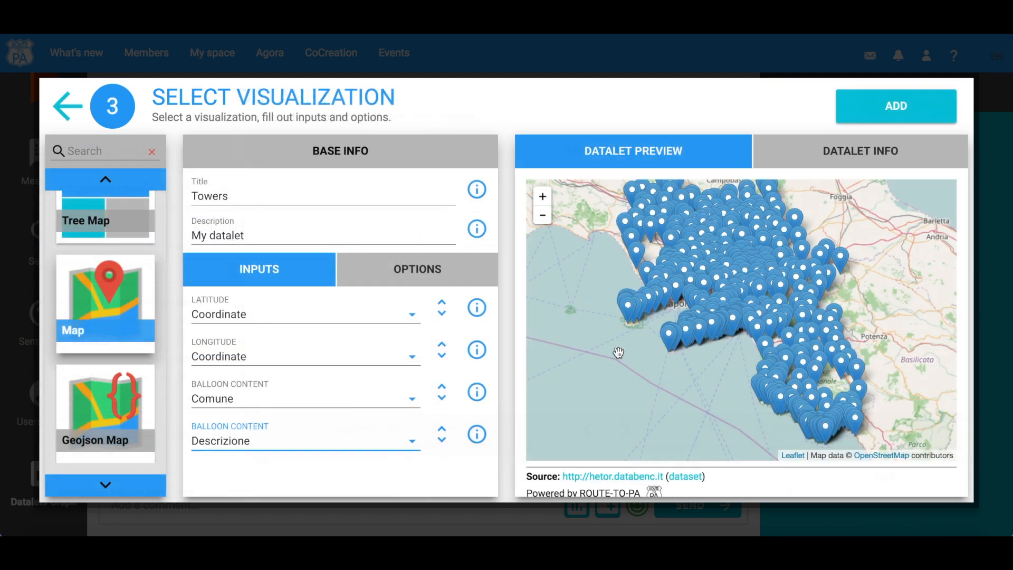
pyautogui.click(669, 340)
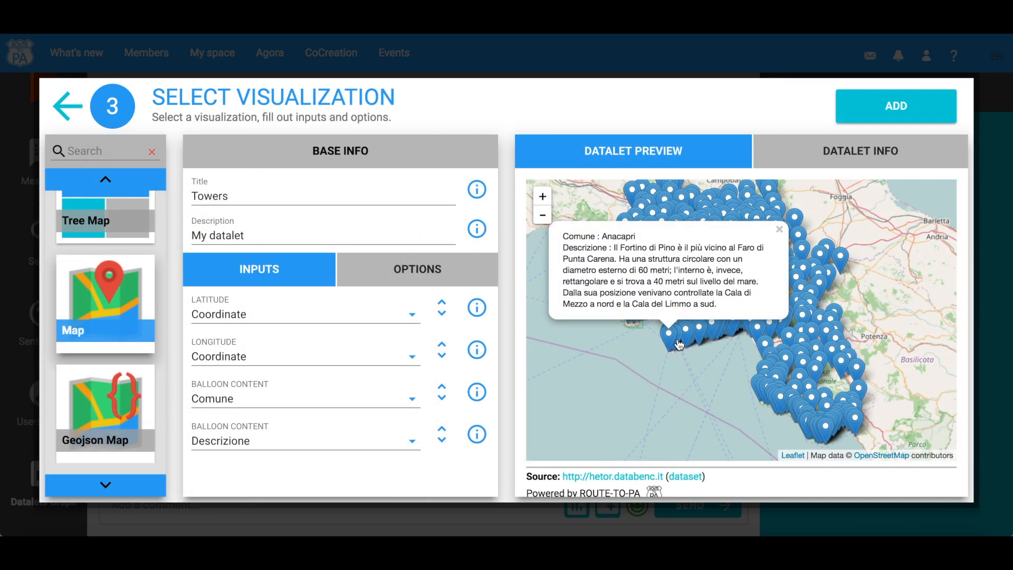
pyautogui.click(688, 336)
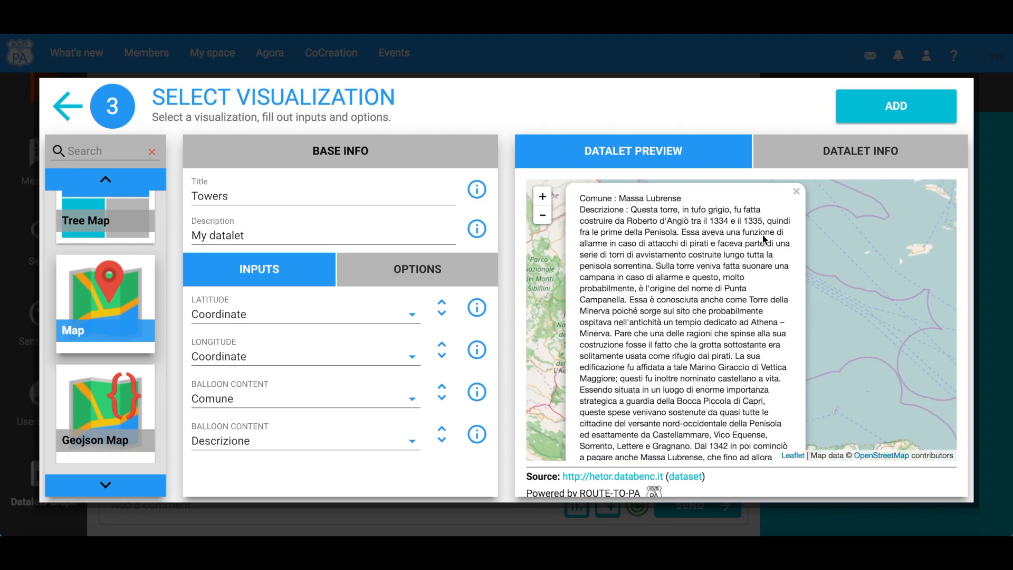
pyautogui.click(885, 107)
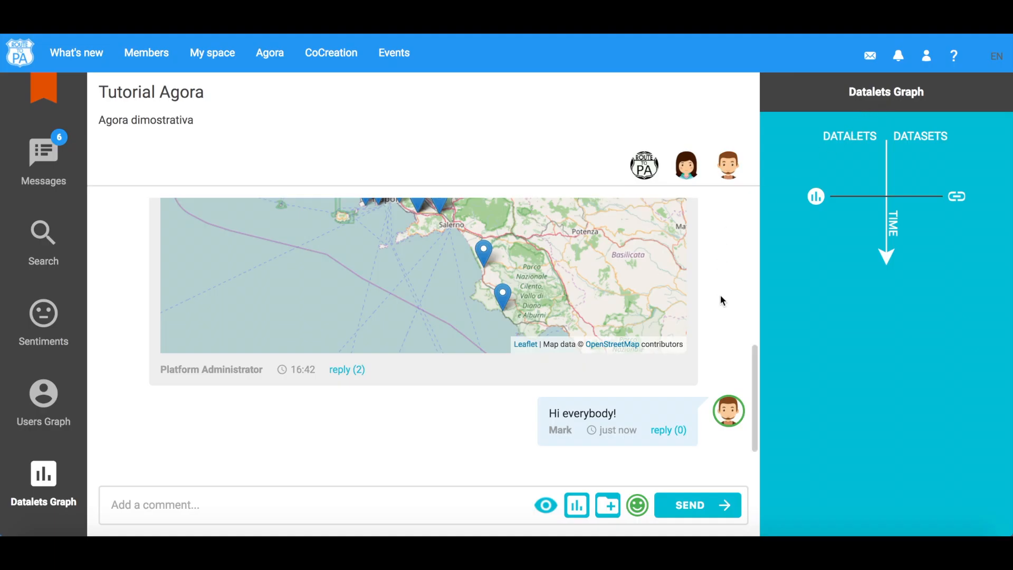
# - Preview the attached map datalet, panning it and opening a tower's marker details
pyautogui.click(556, 509)
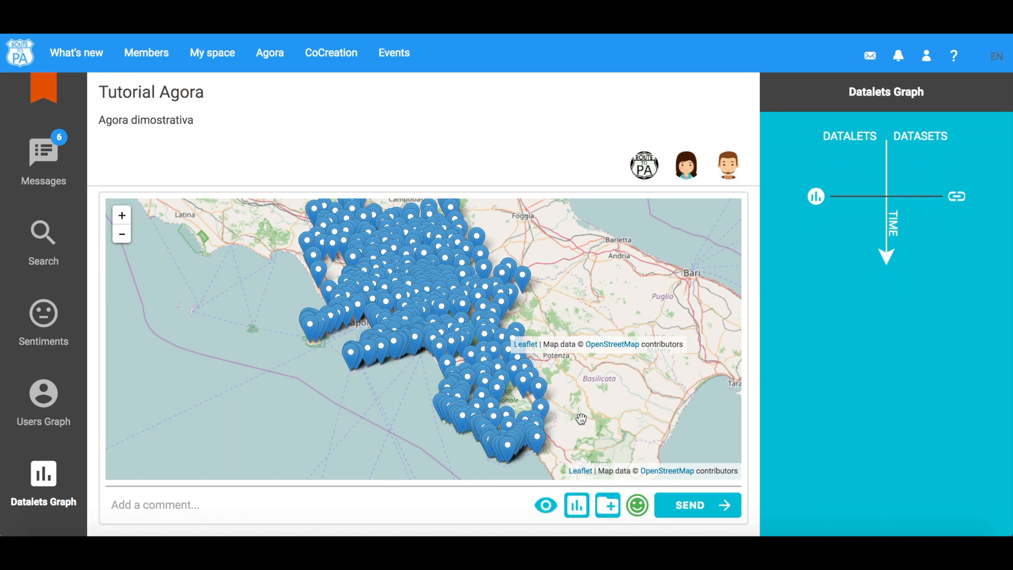
pyautogui.moveTo(581, 419); pyautogui.dragTo(578, 404)
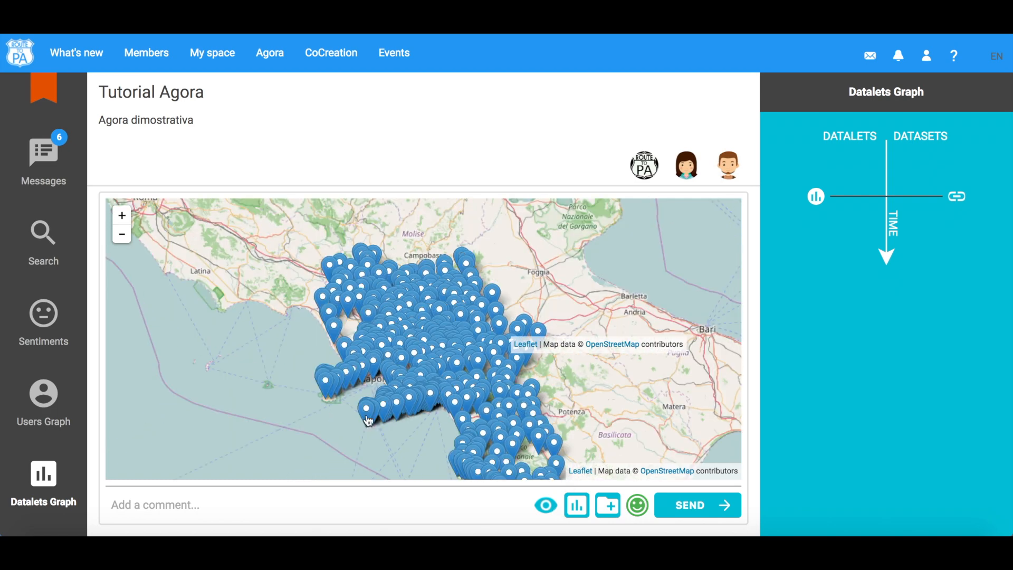
pyautogui.click(369, 420)
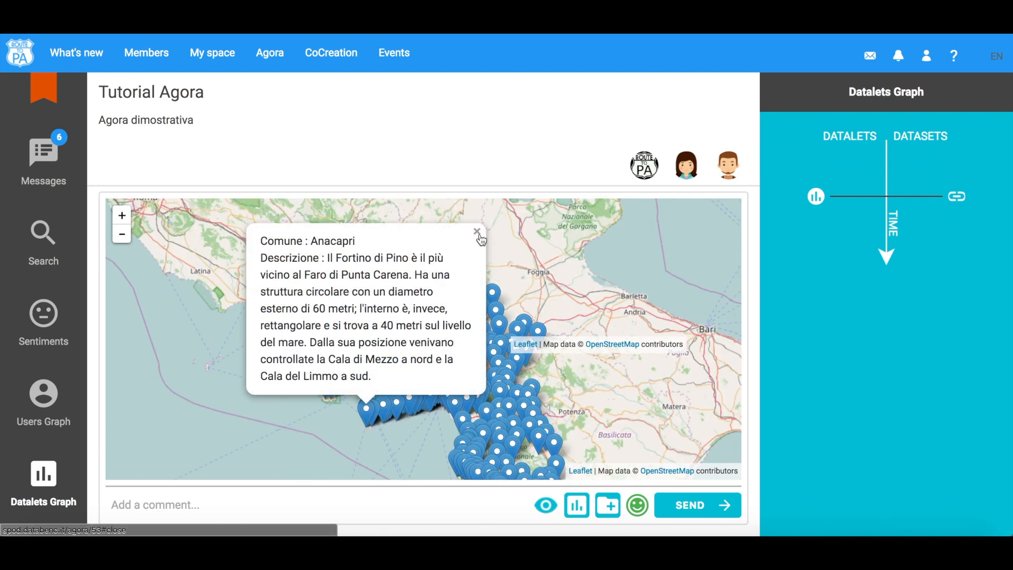
pyautogui.click(546, 505)
# - Post the comment This is my datalet. together with the attached map datalet
pyautogui.click(462, 508)
pyautogui.write('This is my datalet.')
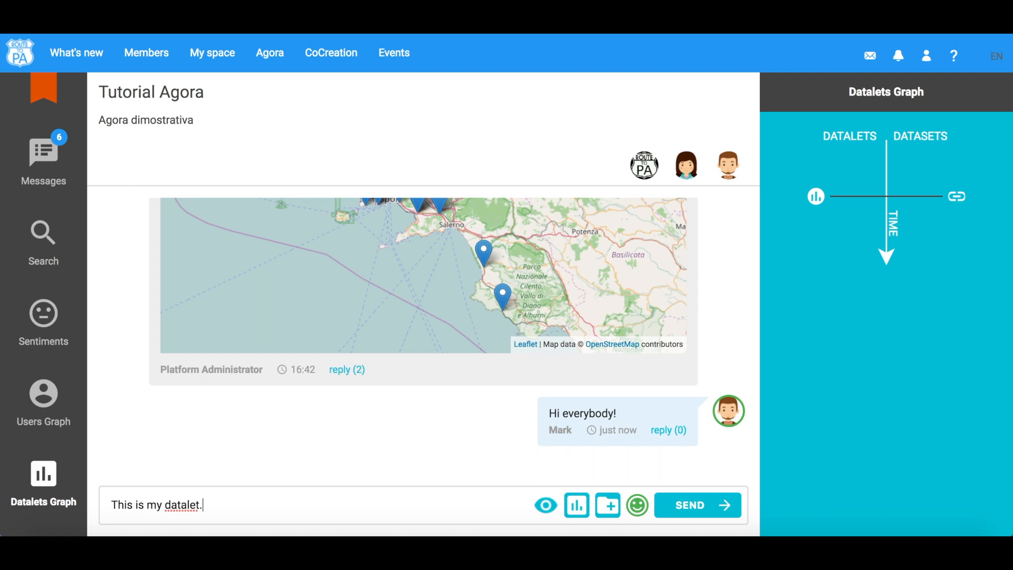
pyautogui.click(672, 503)
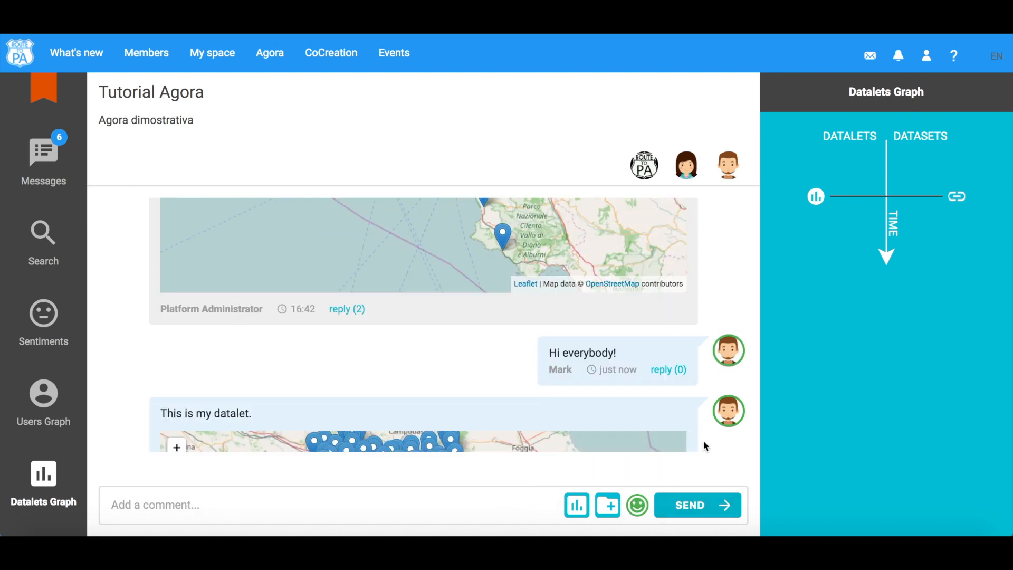
# - Reply Hi Admin! to the Platform Administrator's comment about creating a new datalet
pyautogui.scroll(-5, 730, 444)
pyautogui.scroll(-4, 731, 449)
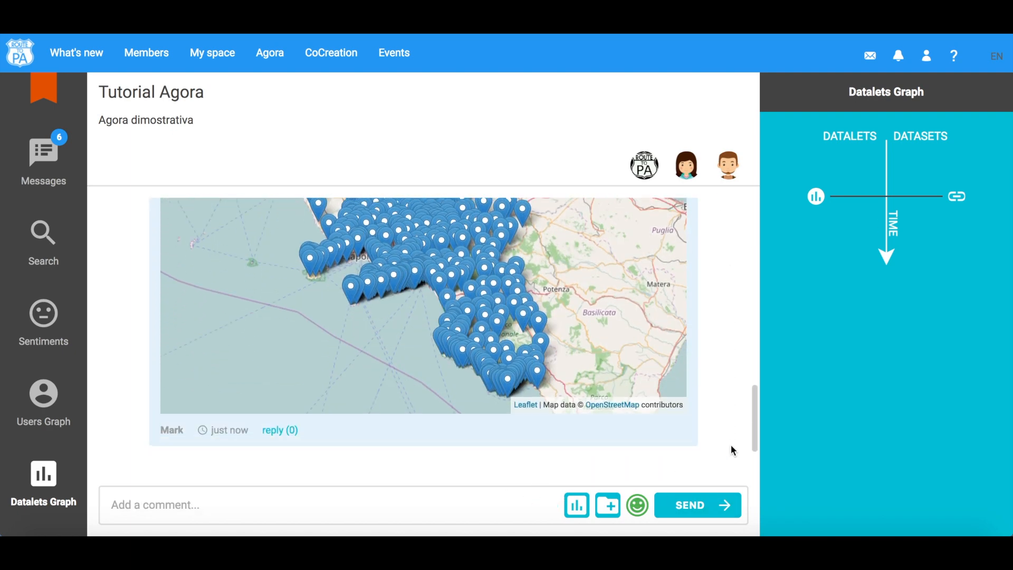
pyautogui.scroll(2, 731, 449)
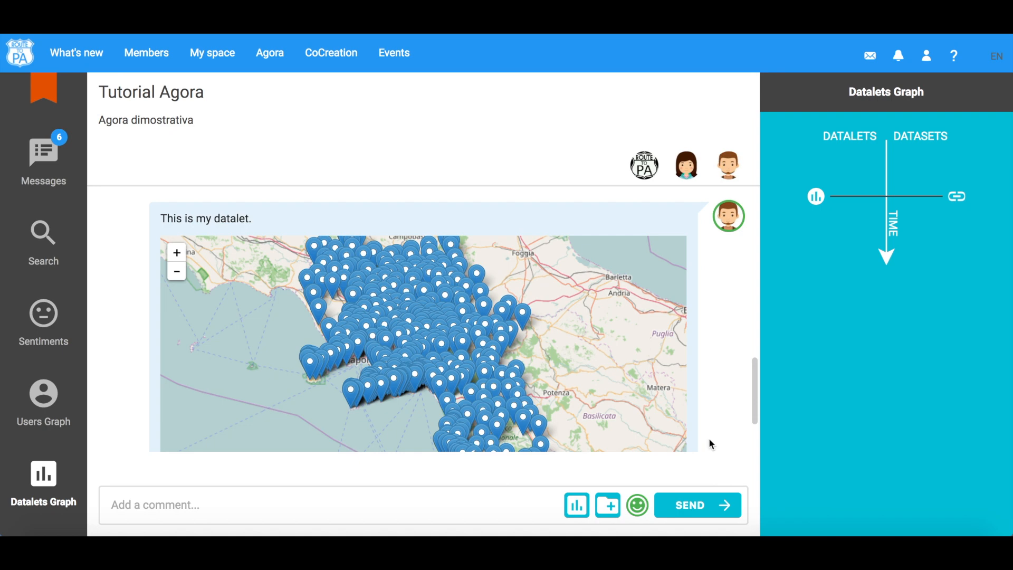
pyautogui.scroll(-2, 59, 440)
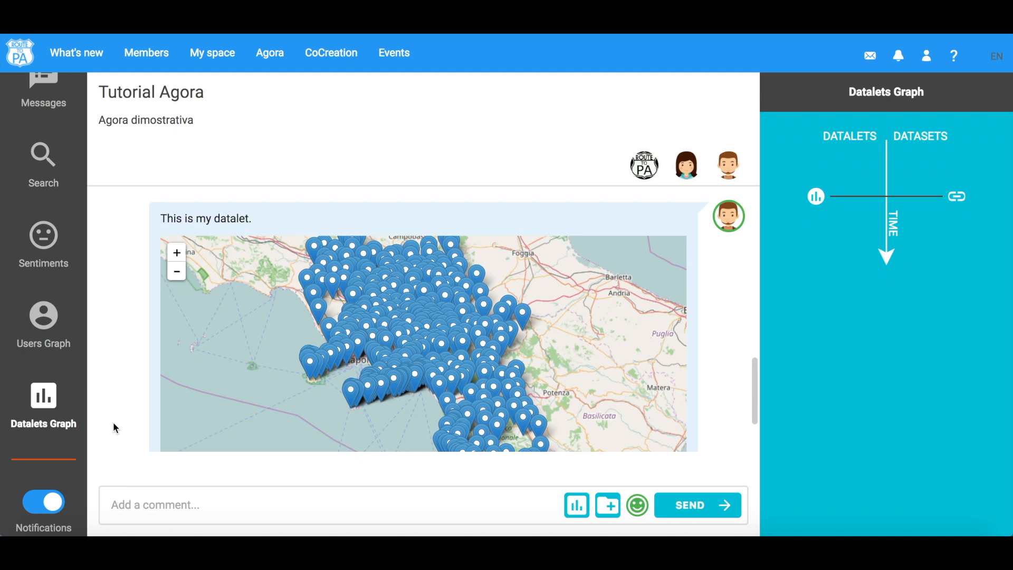
pyautogui.scroll(4, 113, 423)
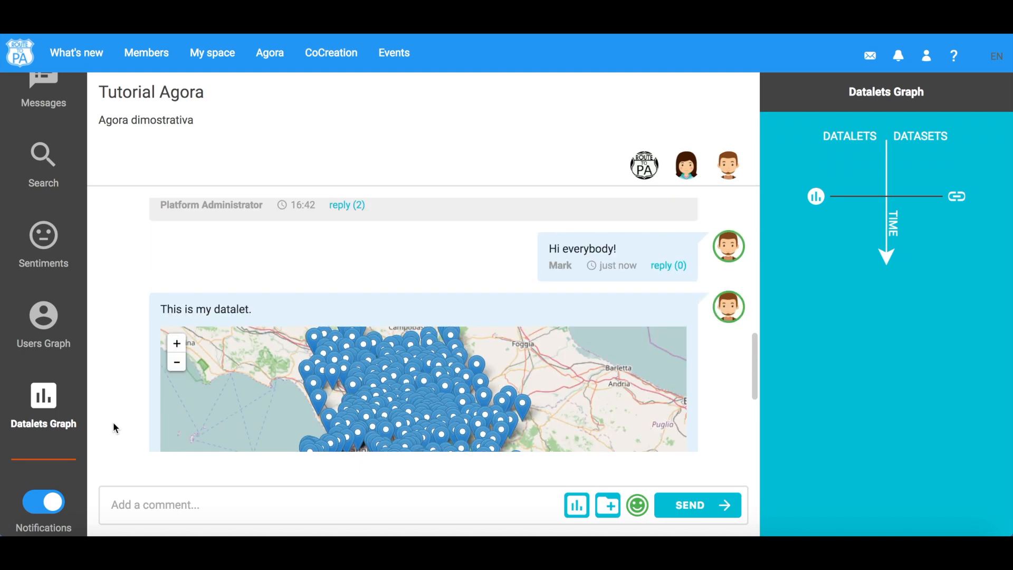
pyautogui.scroll(-2, 116, 438)
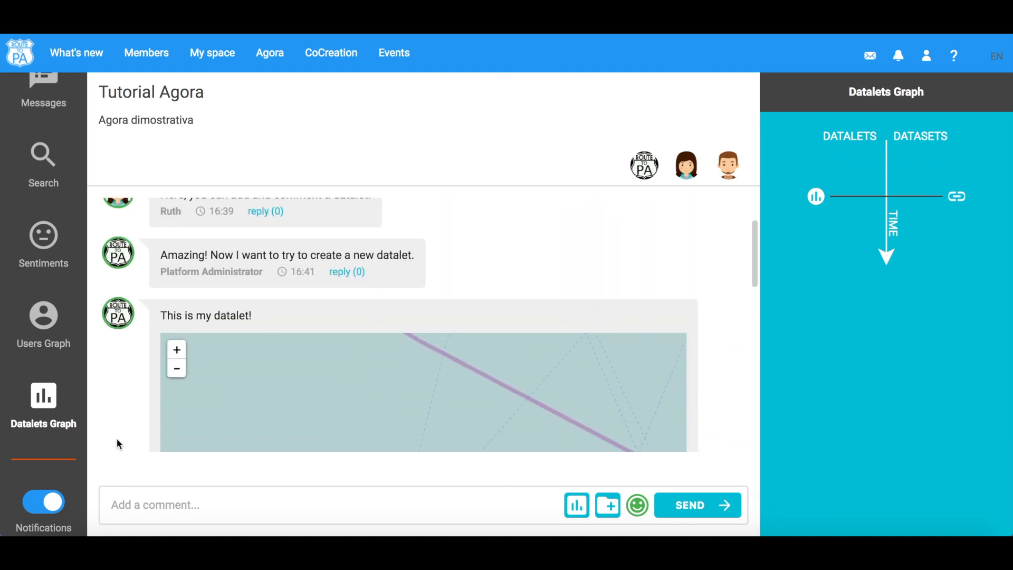
pyautogui.click(346, 262)
pyautogui.write('Hi Admin!')
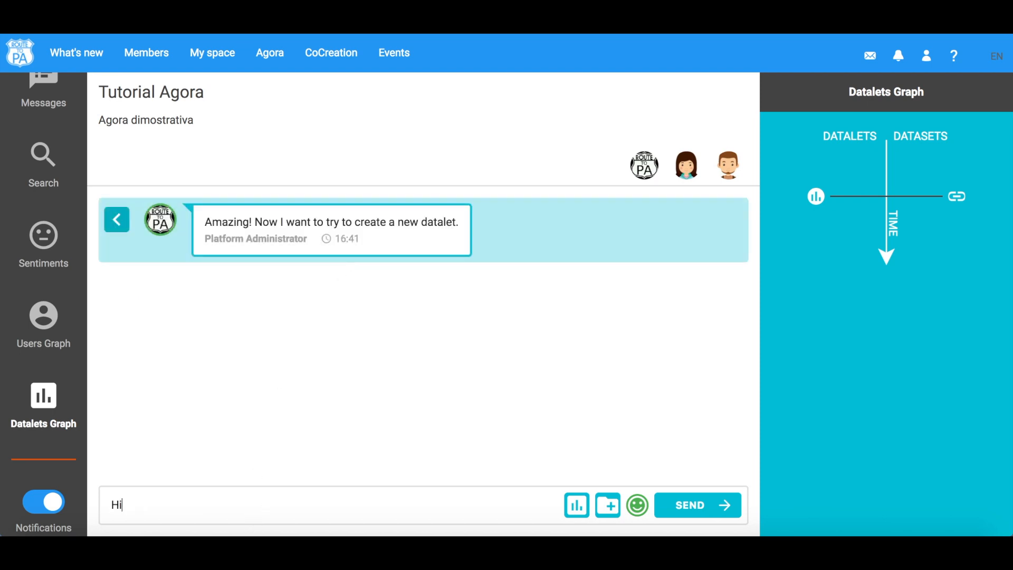
pyautogui.click(687, 510)
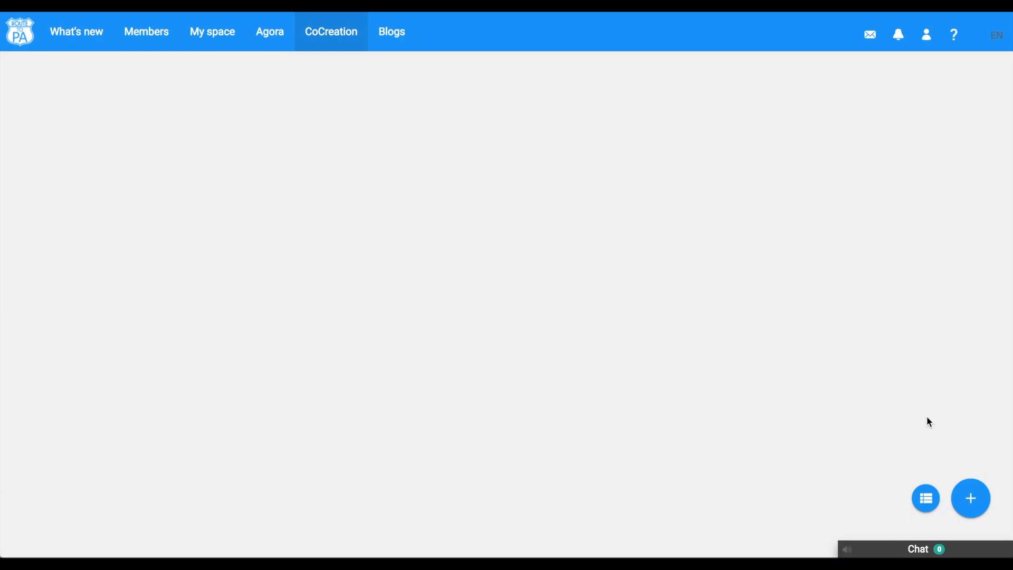
# - Start a new data co-creation room named Humidity room with the subject About humidity
pyautogui.moveTo(973, 506)
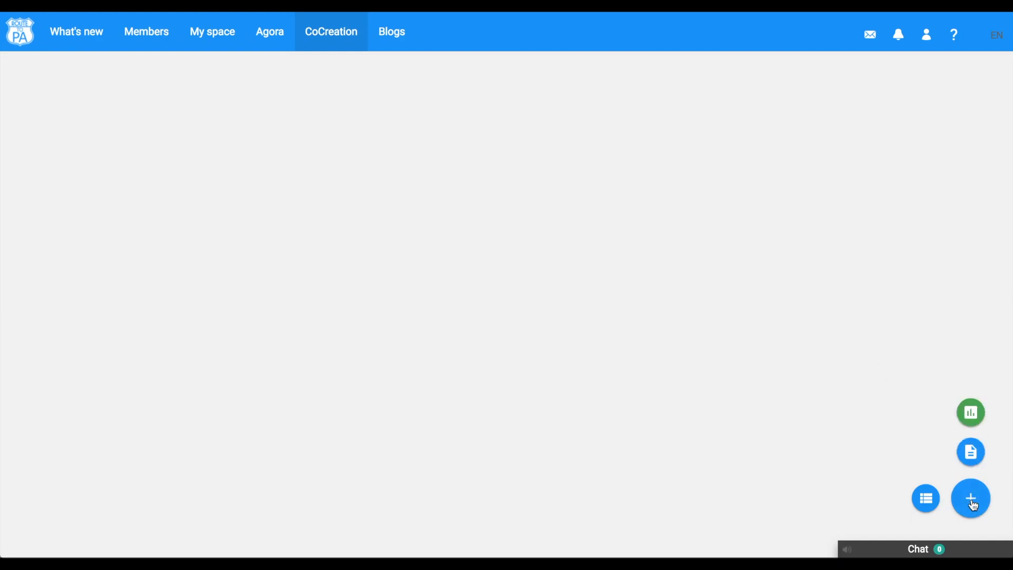
pyautogui.click(972, 414)
pyautogui.click(565, 147)
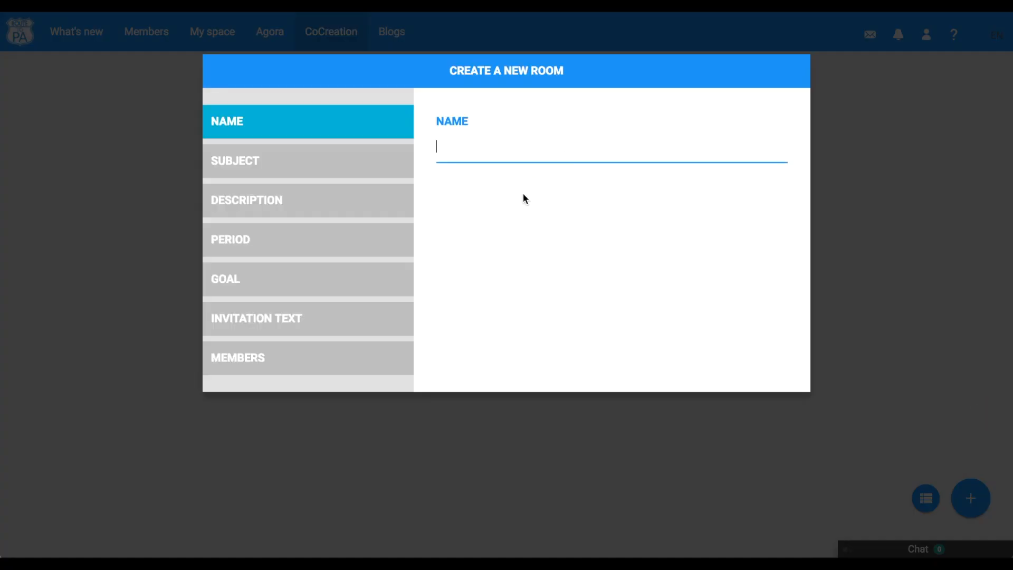
pyautogui.write('Humidity ')
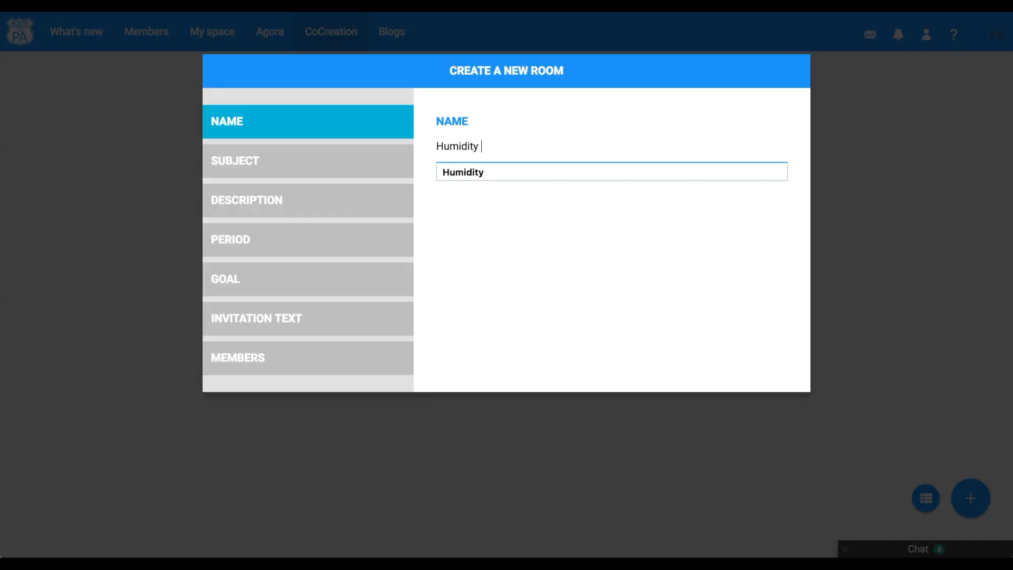
pyautogui.write('room')
pyautogui.click(357, 161)
pyautogui.click(446, 147)
pyautogui.write('About humi')
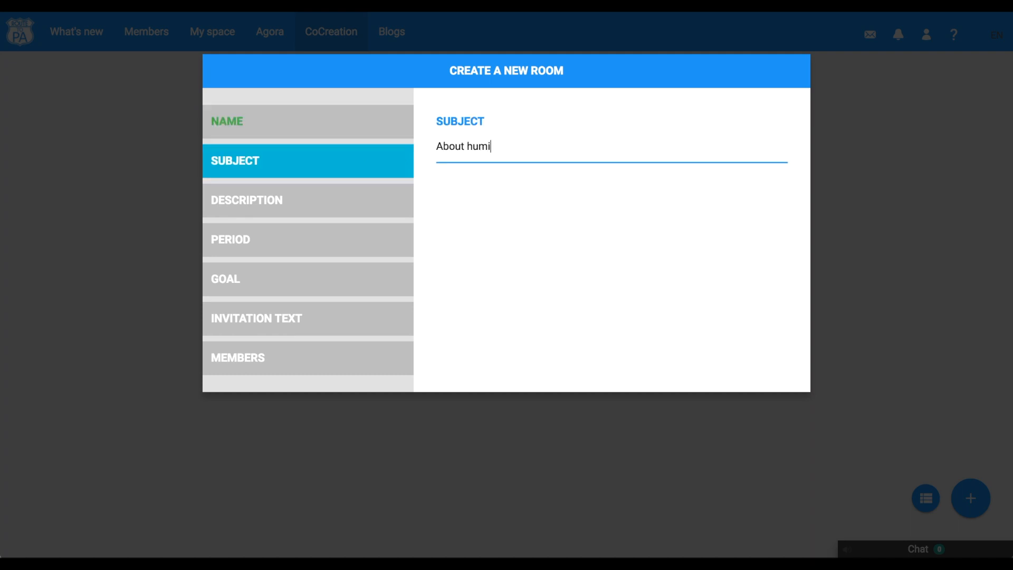
pyautogui.write('dity')
# - Set the room description to Some personal observations and its period from November 14 to November 15, 2016
pyautogui.click(334, 206)
pyautogui.click(450, 158)
pyautogui.write('Some personal ')
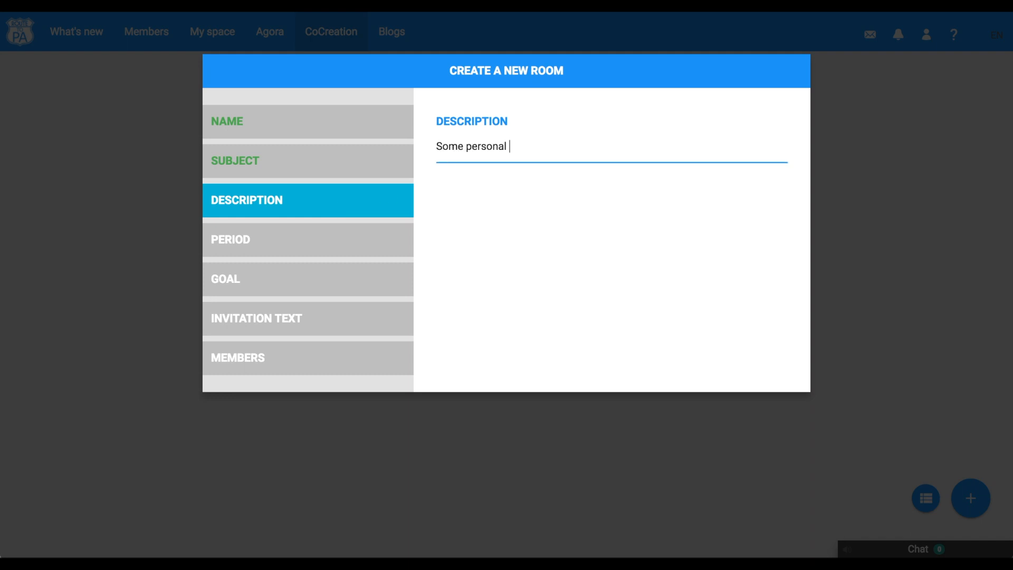
pyautogui.write('observations')
pyautogui.click(339, 239)
pyautogui.click(509, 201)
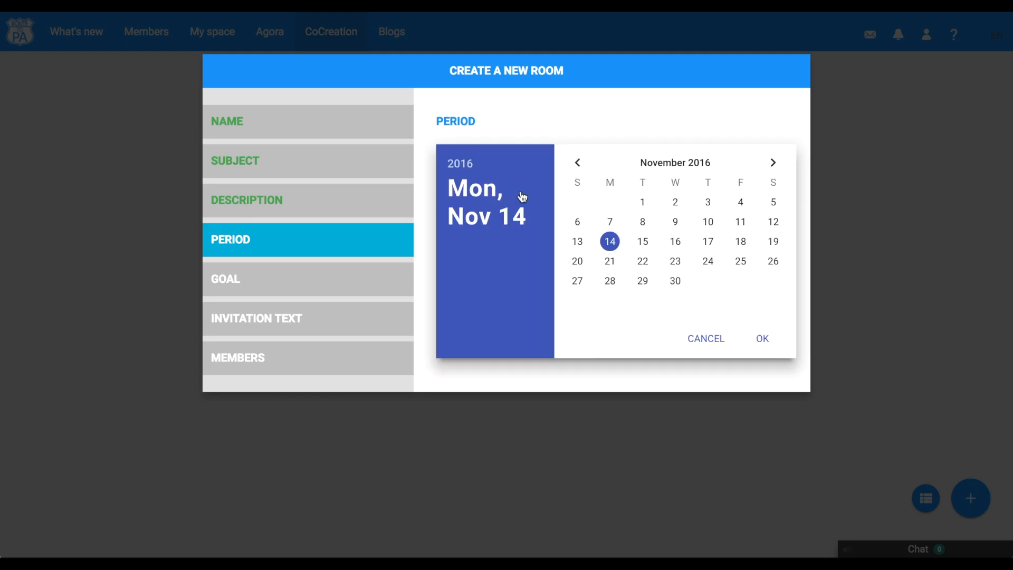
pyautogui.click(762, 341)
pyautogui.click(624, 263)
pyautogui.click(642, 241)
pyautogui.click(762, 339)
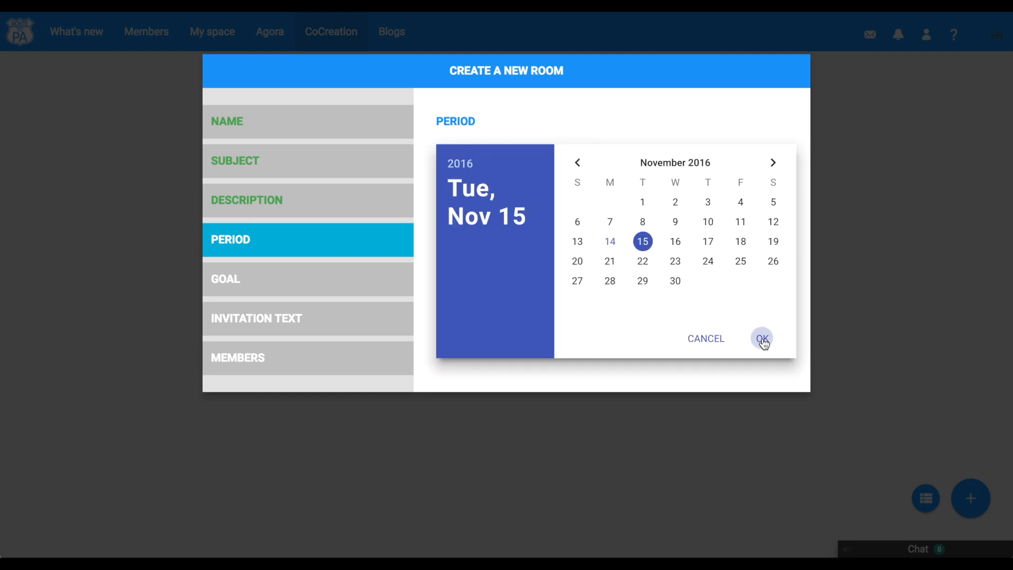
# - Set the room goal to Write some data and the invitation text to Join call
pyautogui.click(390, 272)
pyautogui.click(464, 154)
pyautogui.write('Write some data')
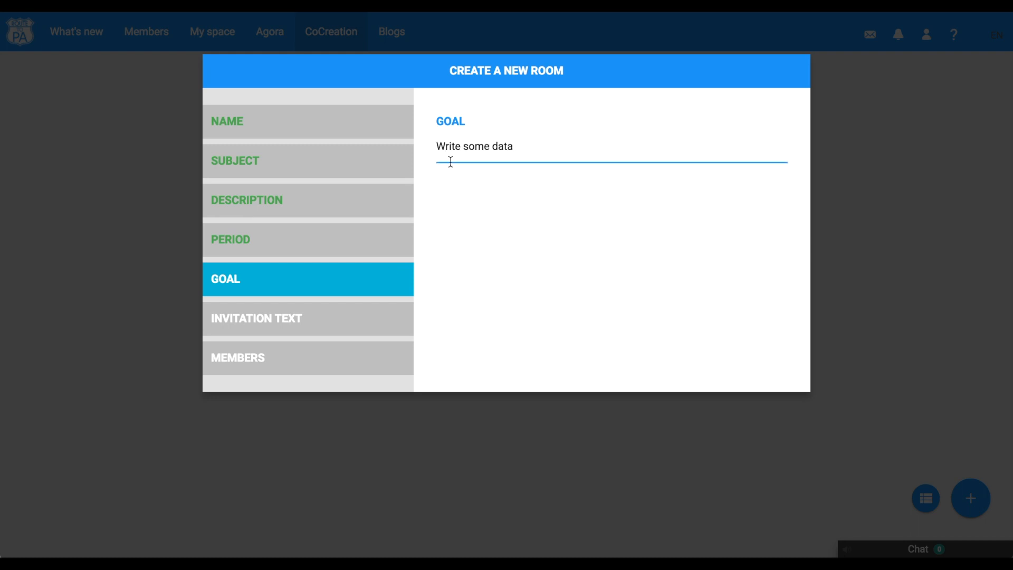
pyautogui.click(346, 323)
pyautogui.click(518, 150)
pyautogui.write('Join call')
# - Add the other demo user as a member and create the co-creation room
pyautogui.click(363, 361)
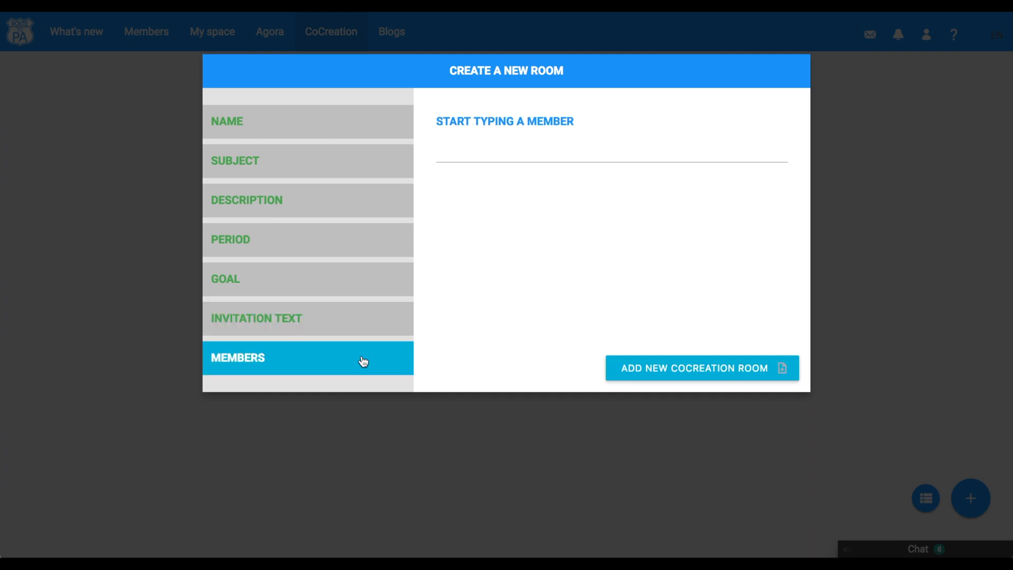
pyautogui.click(490, 151)
pyautogui.write('Ruth')
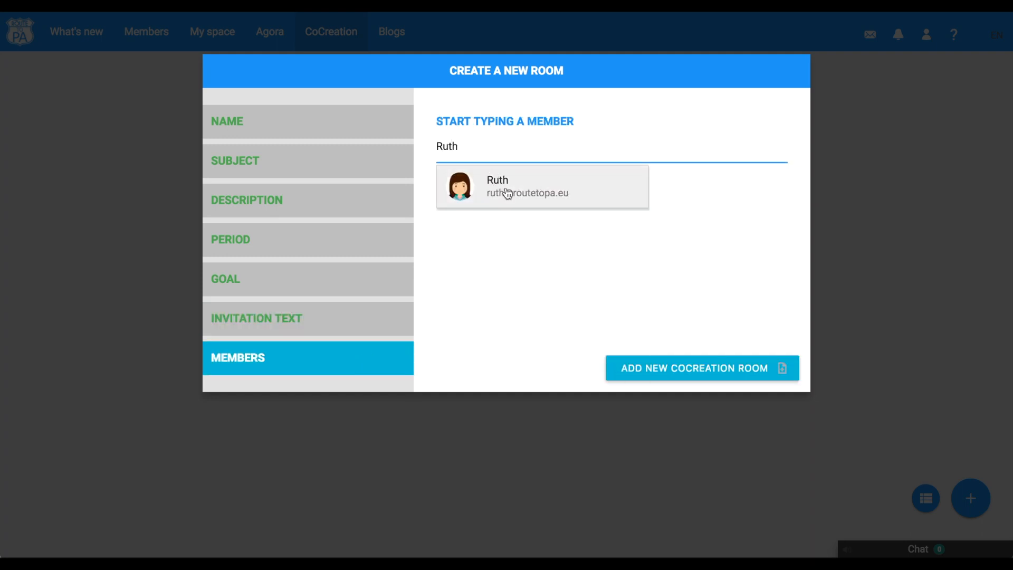
pyautogui.click(508, 193)
pyautogui.click(669, 375)
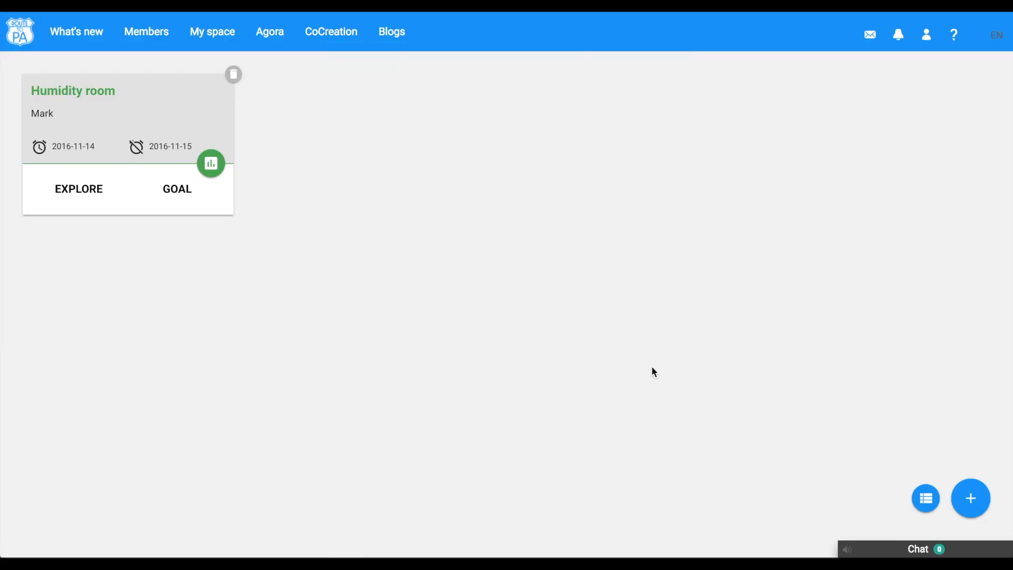
# - Open the Humidity room and turn on split screen to show the dataset beside the metadata
pyautogui.click(79, 198)
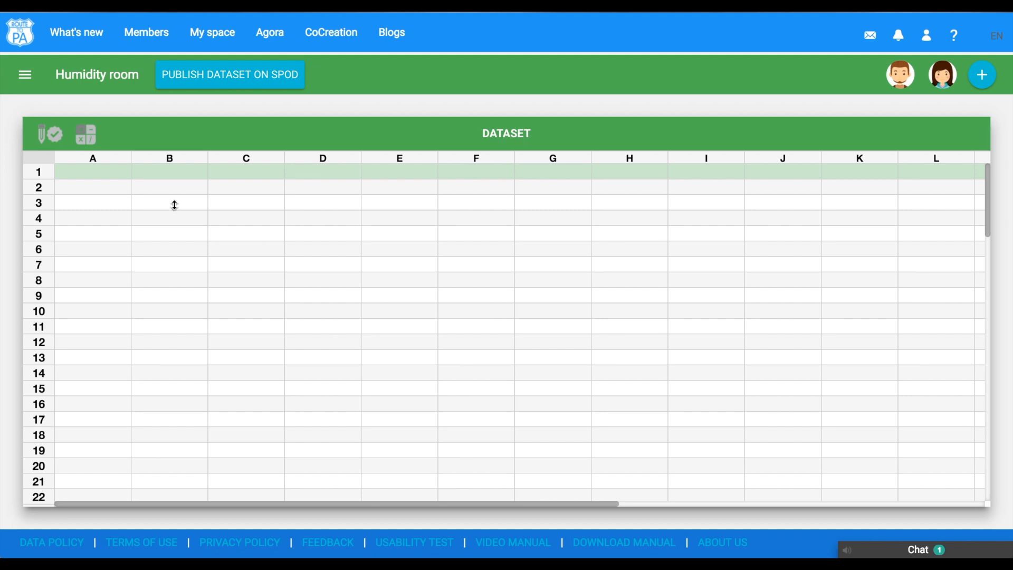
pyautogui.click(27, 77)
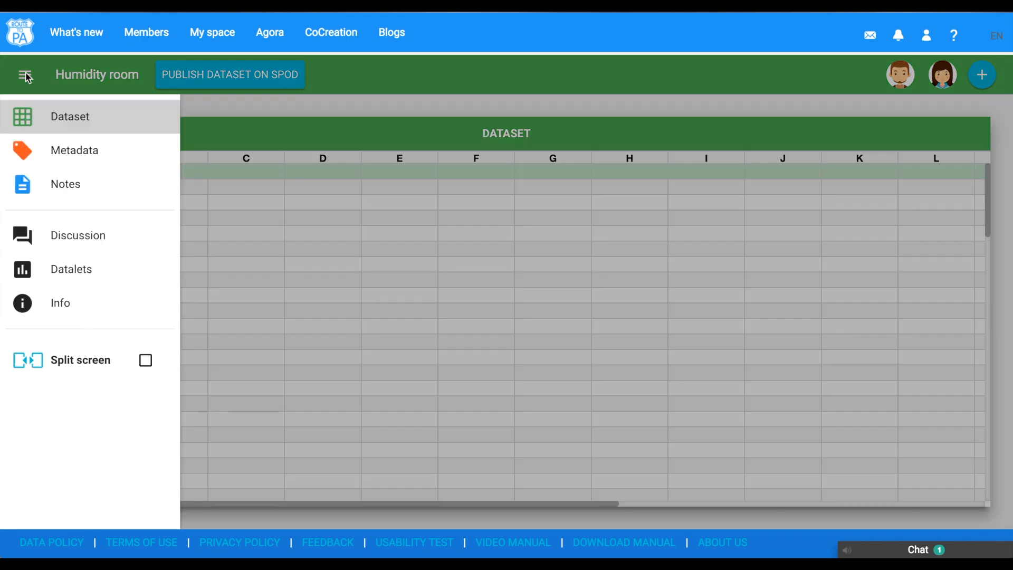
pyautogui.click(101, 364)
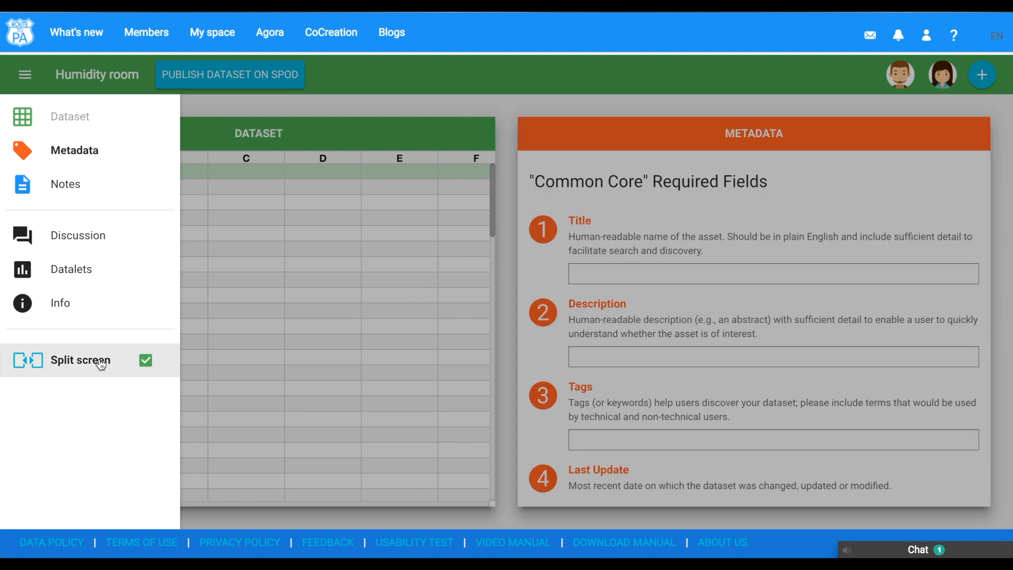
pyautogui.click(380, 108)
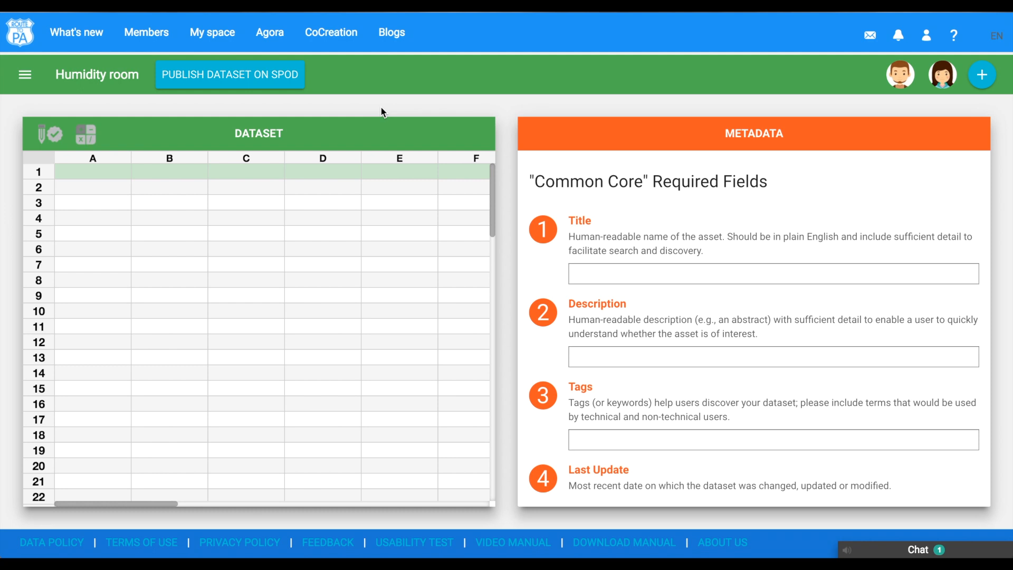
# - Open the room discussion and post the comment We can discuss here!
pyautogui.click(25, 74)
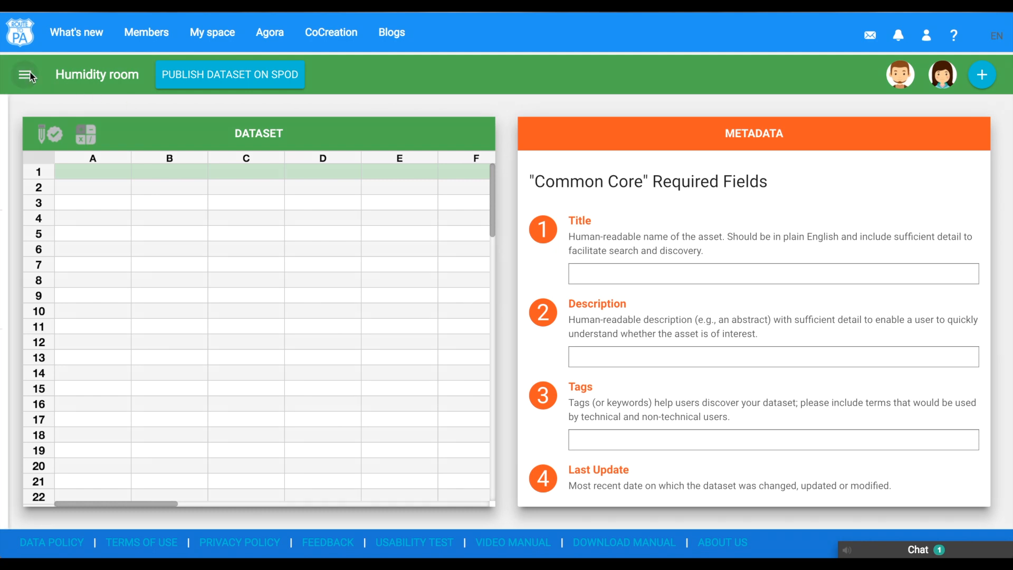
pyautogui.click(84, 236)
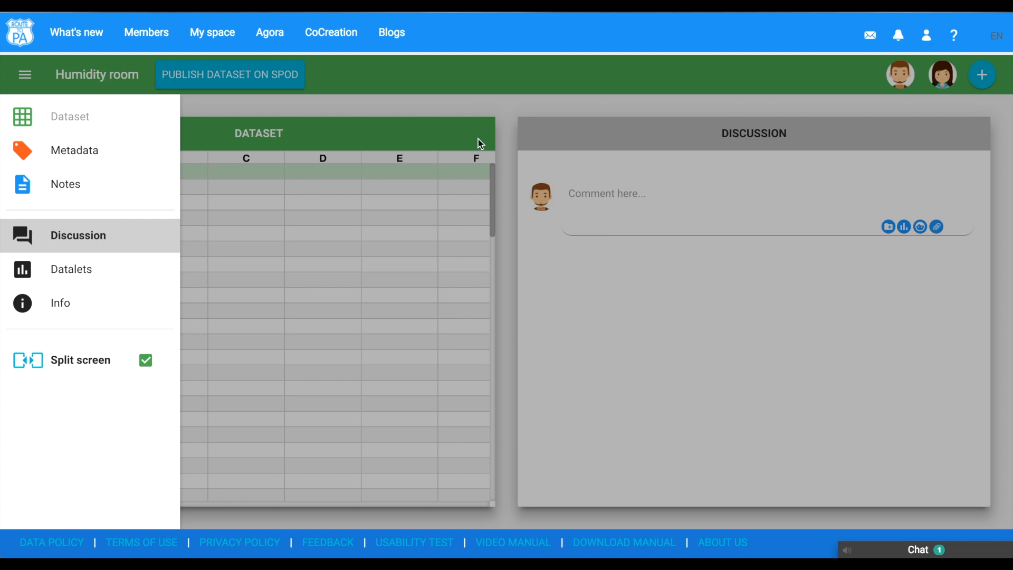
pyautogui.click(517, 101)
pyautogui.click(580, 192)
pyautogui.write('We can discuss here!')
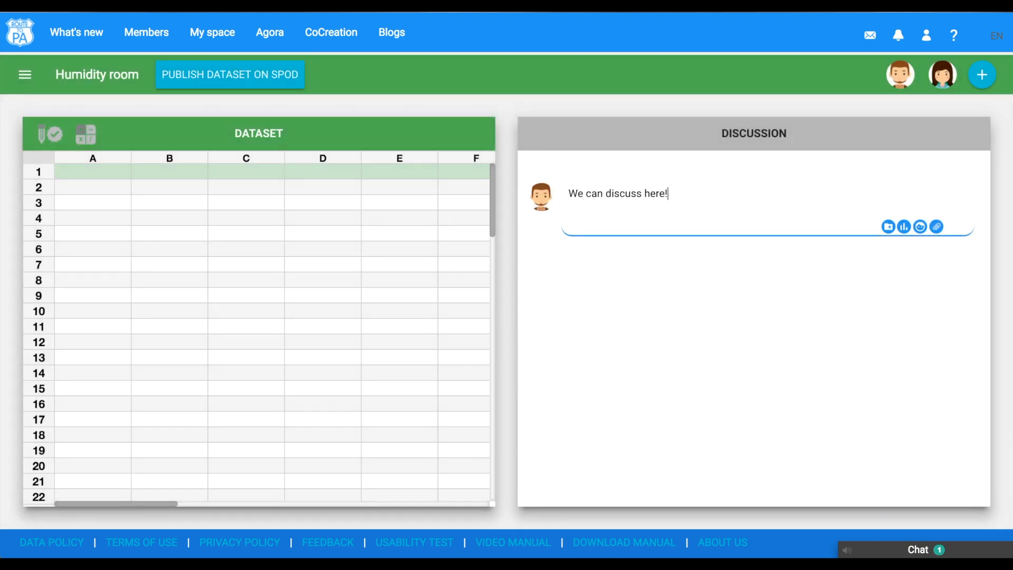
pyautogui.press('Return')
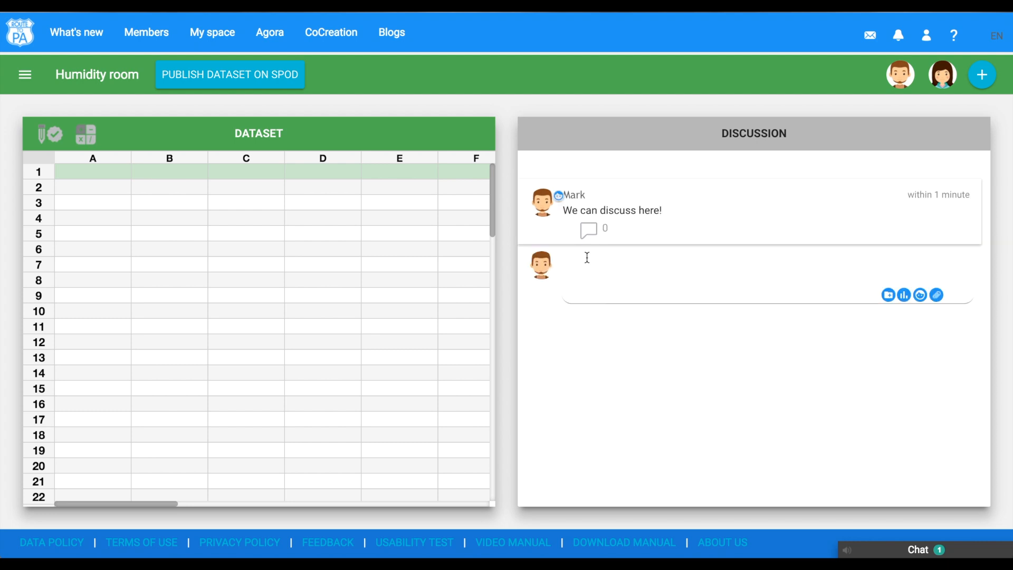
# - Enter the column headers Months and Humidity in the first row of the dataset
pyautogui.doubleClick(107, 167)
pyautogui.write('Months')
pyautogui.press('Tab')
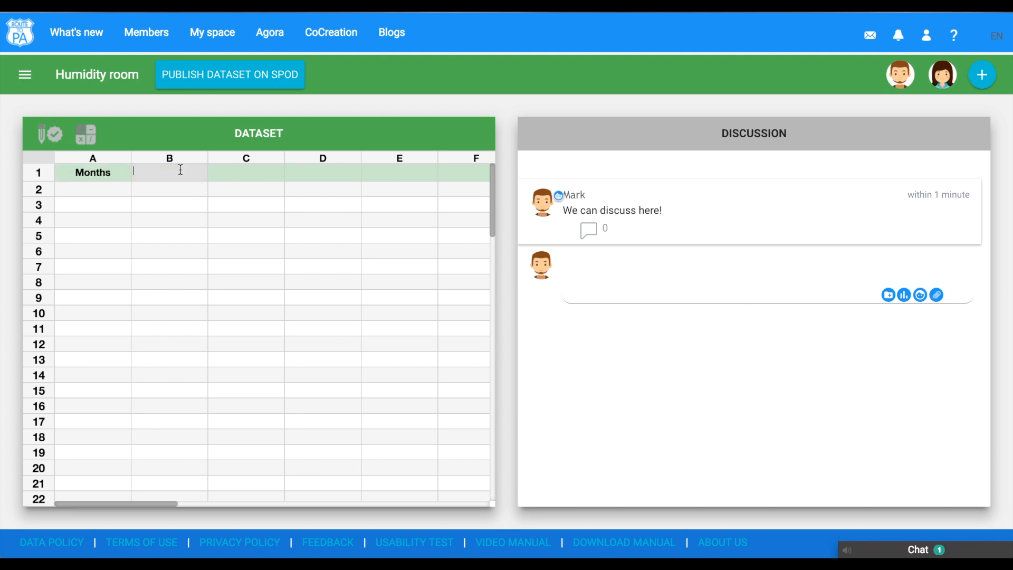
pyautogui.write('Humidity')
# - Fill the dataset rows with January 60, February 45, March 43, April 54 and May 43
pyautogui.doubleClick(108, 189)
pyautogui.write('January')
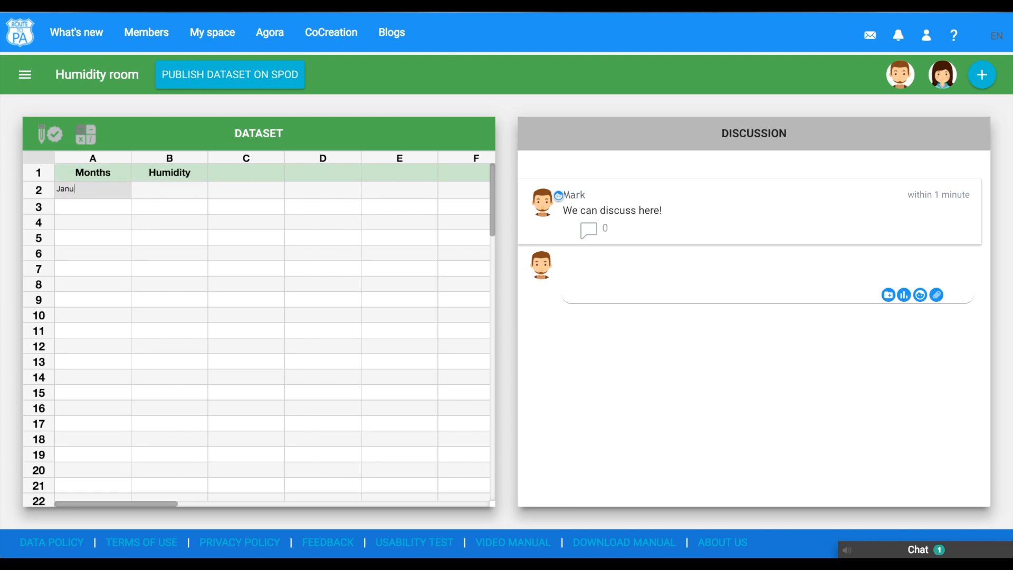
pyautogui.click(161, 187)
pyautogui.write('60')
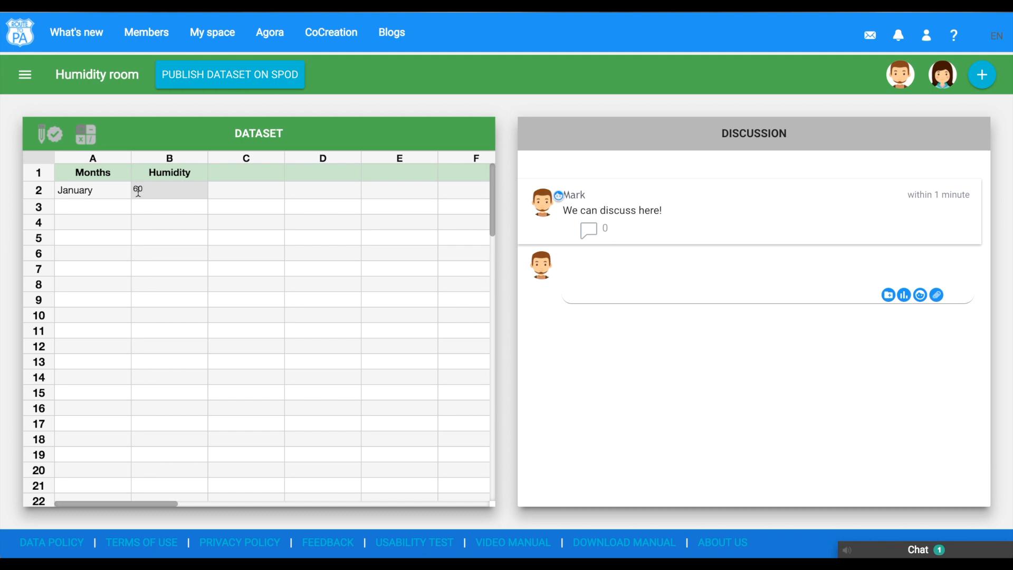
pyautogui.doubleClick(109, 205)
pyautogui.write('February')
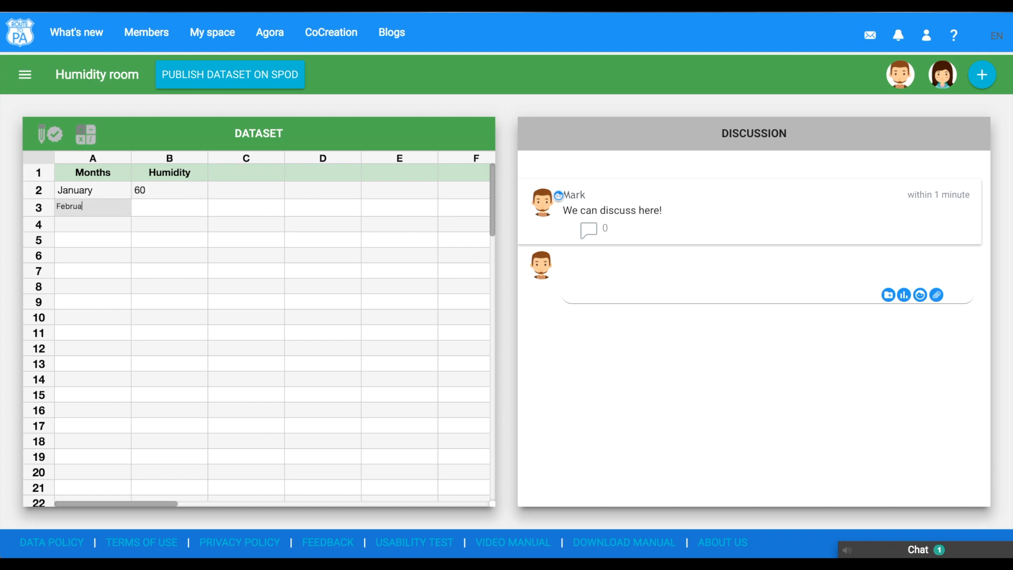
pyautogui.click(142, 207)
pyautogui.write('45')
pyautogui.doubleClick(99, 222)
pyautogui.write('March')
pyautogui.click(138, 224)
pyautogui.write('43')
pyautogui.doubleClick(103, 238)
pyautogui.write('April')
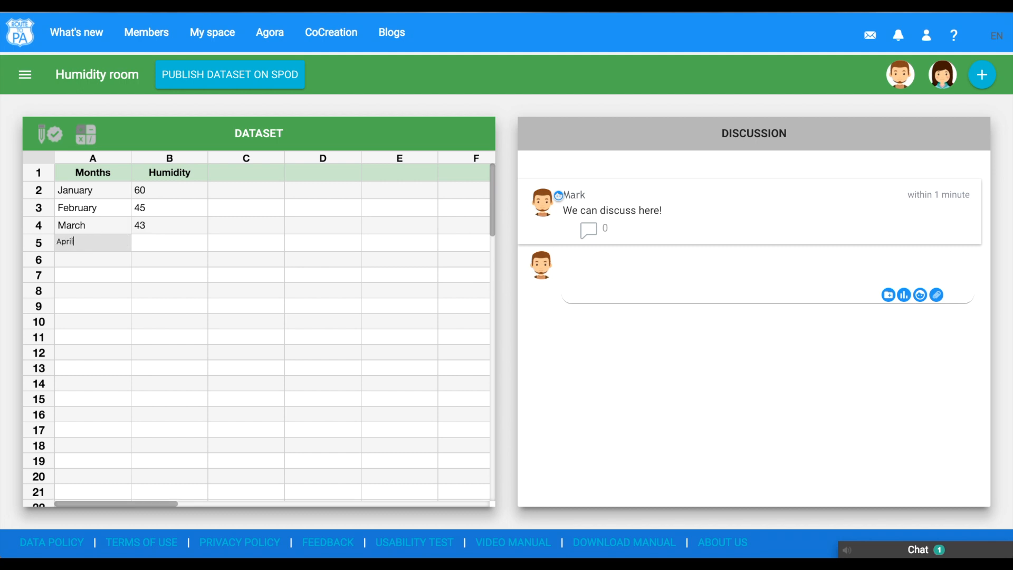
pyautogui.click(139, 243)
pyautogui.write('54')
pyautogui.doubleClick(100, 259)
pyautogui.write('May')
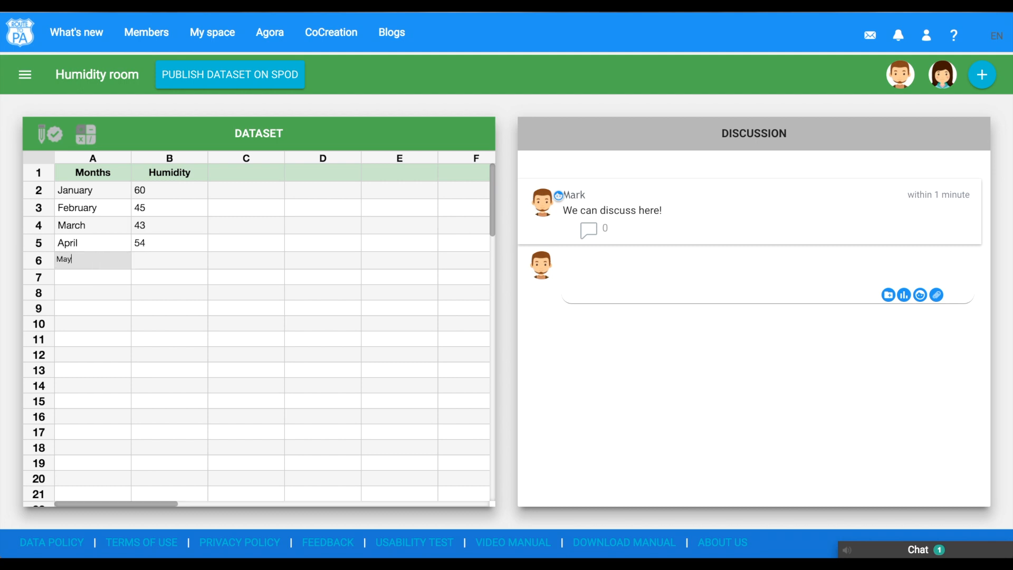
pyautogui.click(169, 260)
pyautogui.write('43')
pyautogui.press('Return')
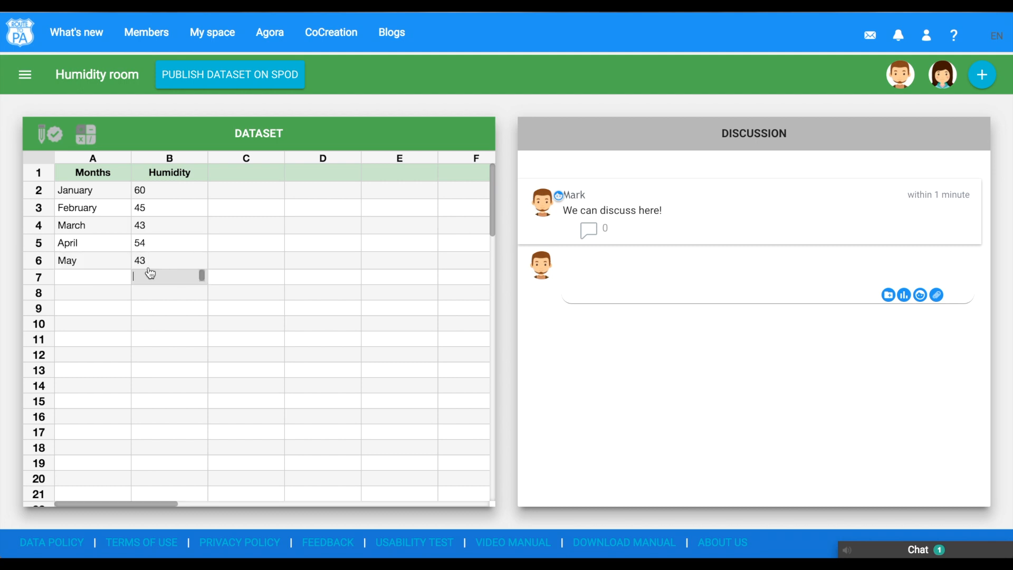
# - Open the room's datalets and start a new datalet using the Months and Humidity fields
pyautogui.click(21, 74)
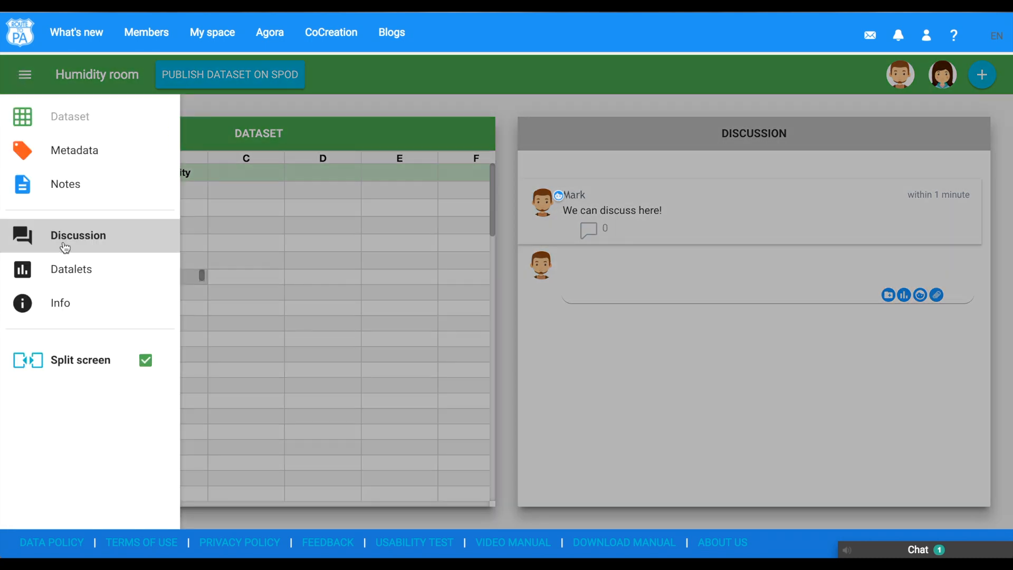
pyautogui.click(68, 274)
pyautogui.click(561, 255)
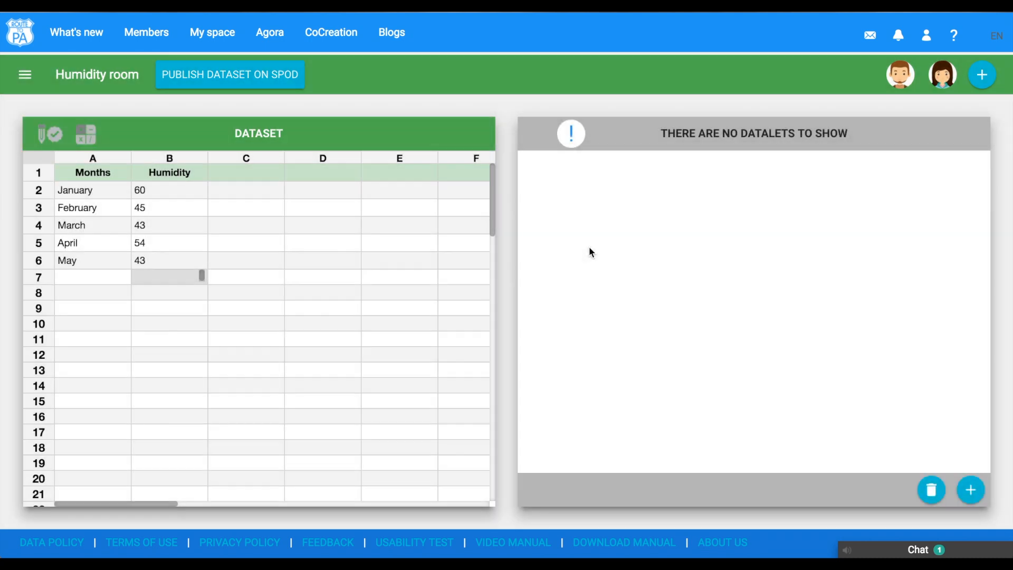
pyautogui.click(970, 490)
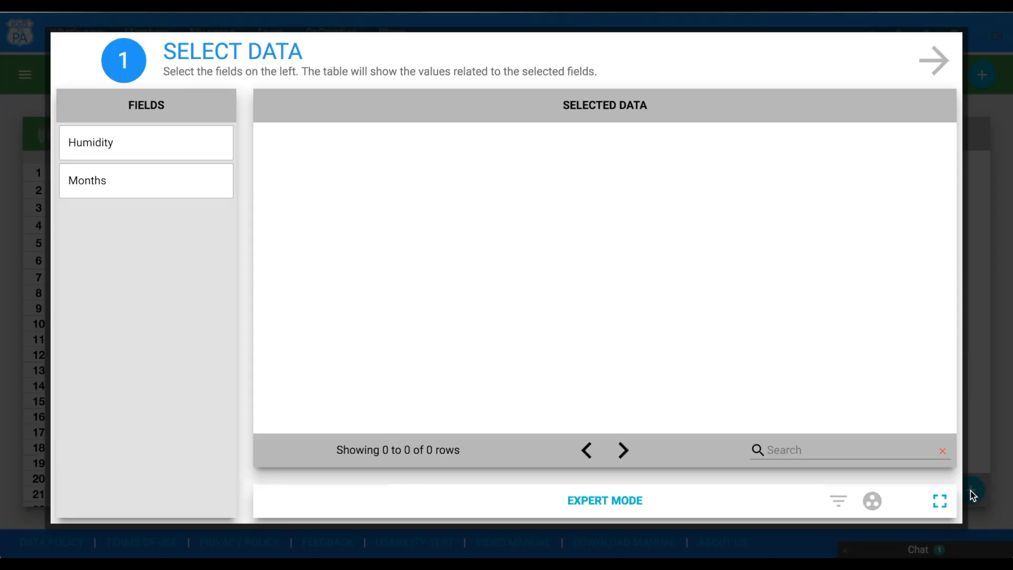
pyautogui.click(179, 191)
pyautogui.click(186, 138)
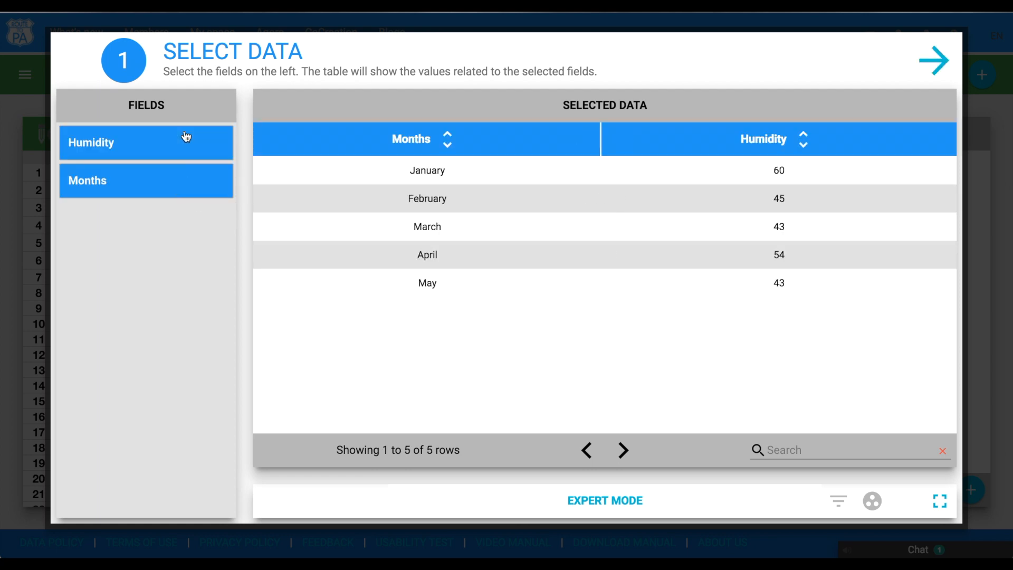
pyautogui.click(930, 61)
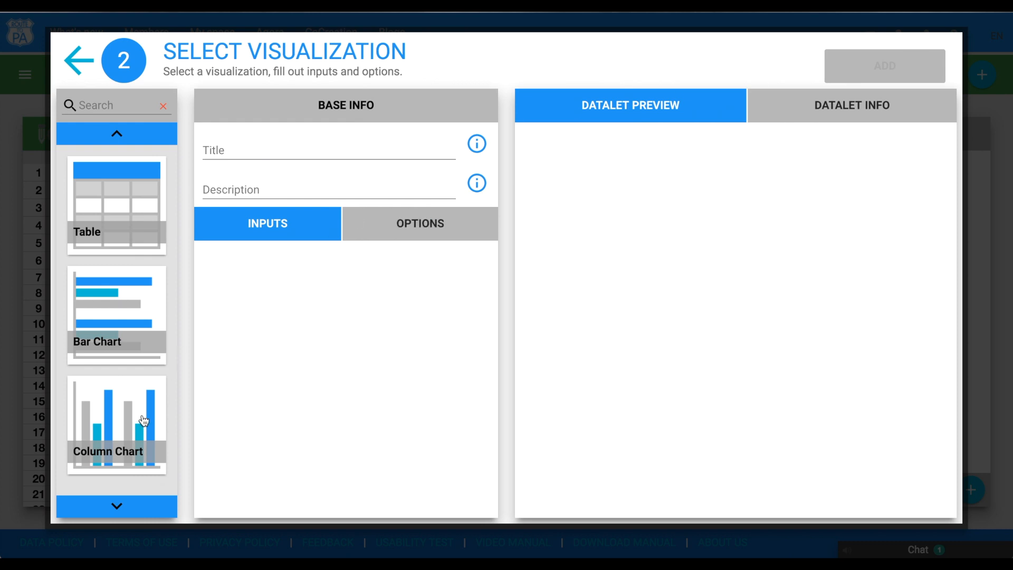
# - Build a Column Chart titled Humidity with Months on the x-axis and Humidity on the y-axis, and add it
pyautogui.click(142, 423)
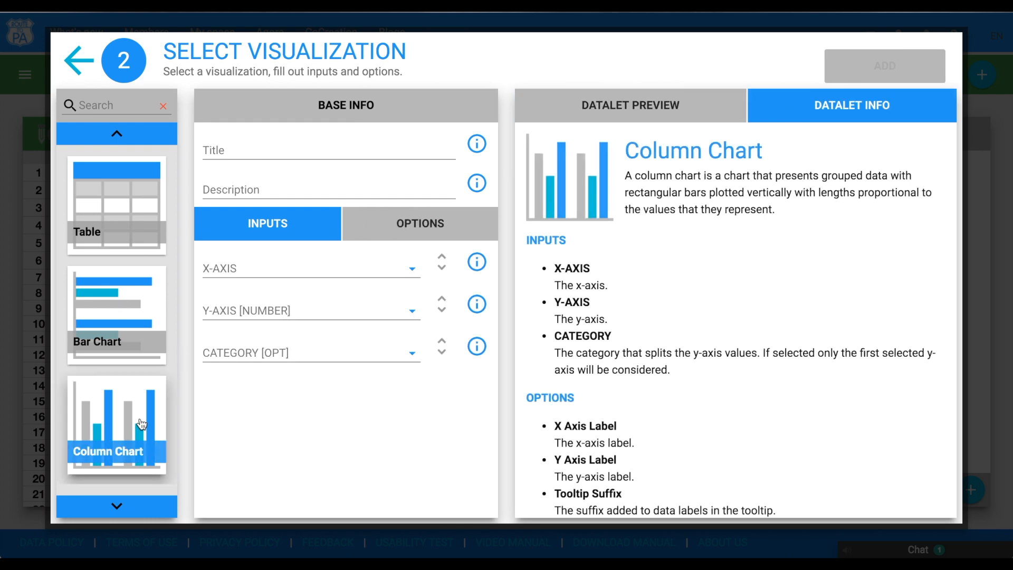
pyautogui.click(301, 155)
pyautogui.write('Humidity')
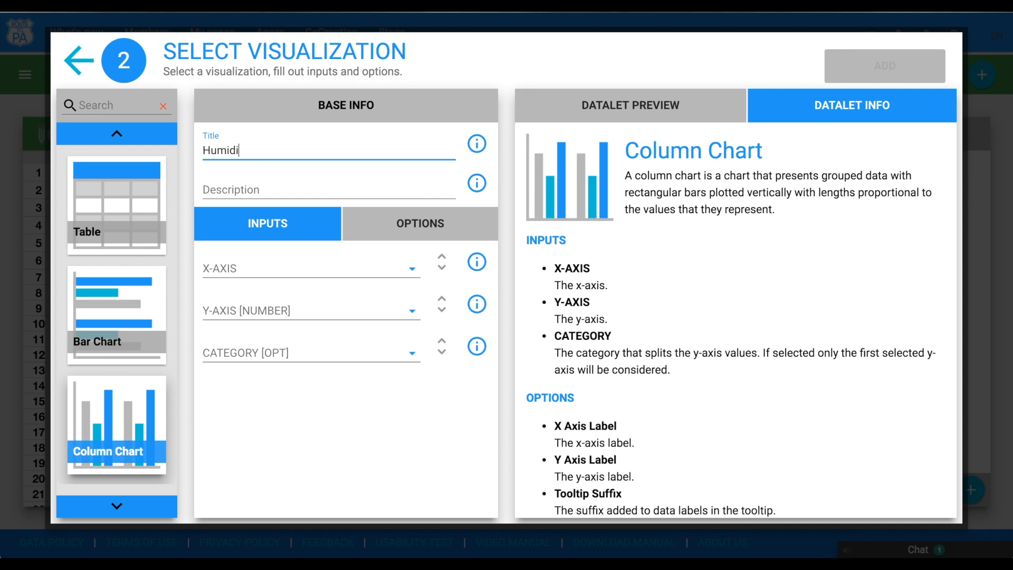
pyautogui.click(302, 277)
pyautogui.click(343, 221)
pyautogui.click(294, 312)
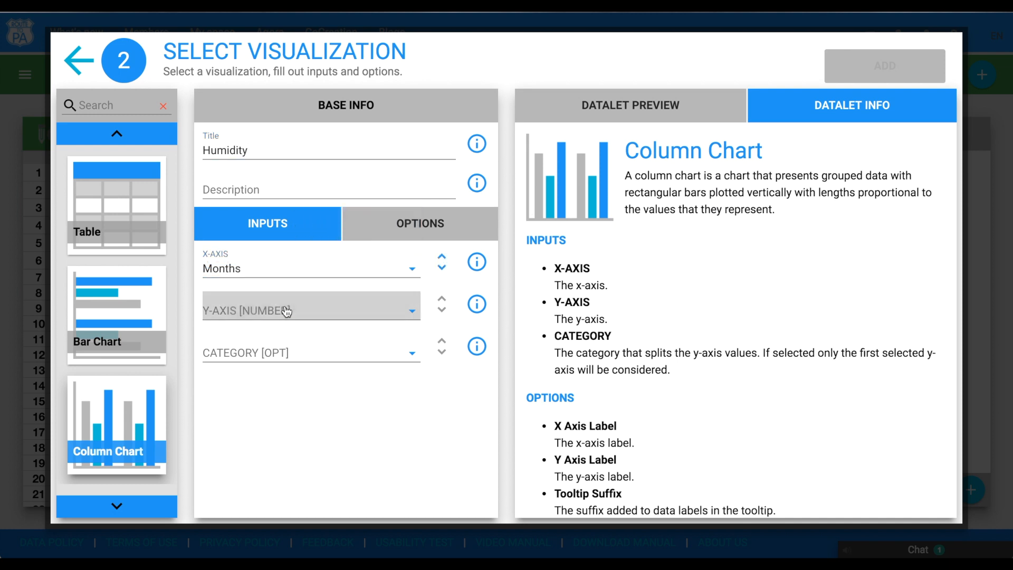
pyautogui.click(342, 298)
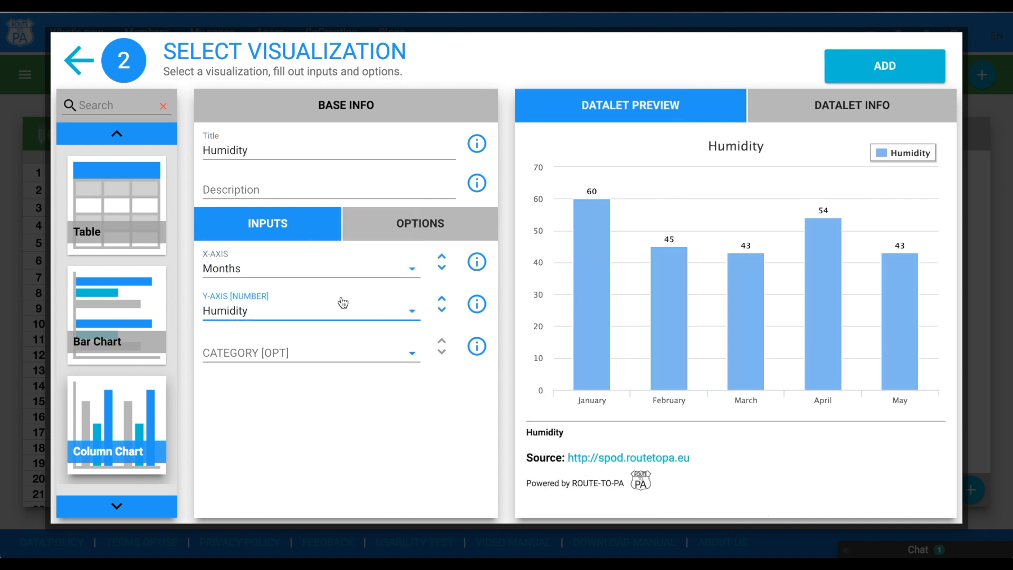
pyautogui.click(870, 74)
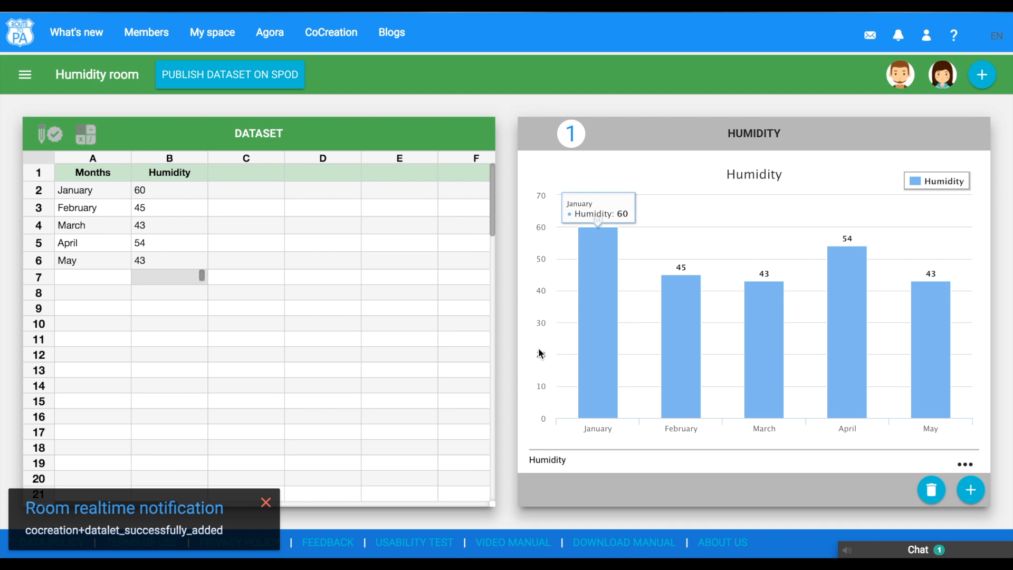
# - Change April's humidity to 30 and May's to 60 in the dataset
pyautogui.doubleClick(165, 241)
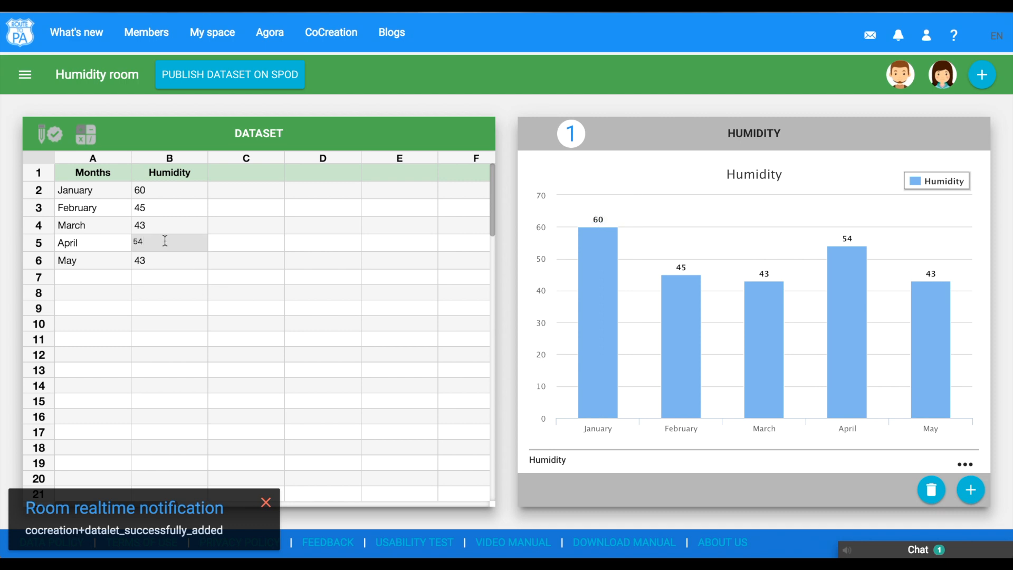
pyautogui.press('BackSpace')
pyautogui.press('BackSpace')
pyautogui.write('30')
pyautogui.press('Return')
pyautogui.click(144, 262)
pyautogui.press('BackSpace')
pyautogui.press('BackSpace')
pyautogui.write('60')
pyautogui.press('Return')
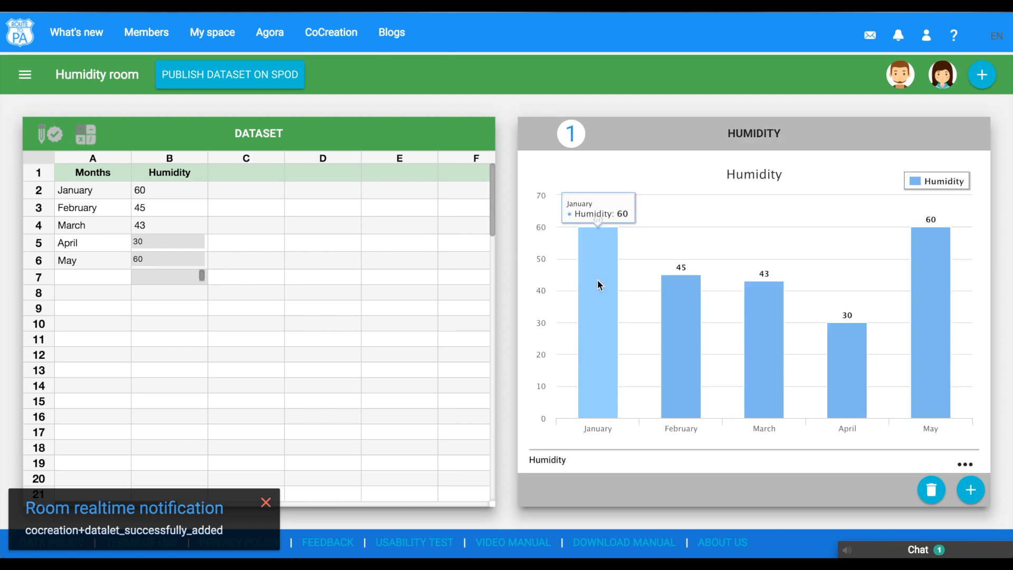
pyautogui.moveTo(682, 337)
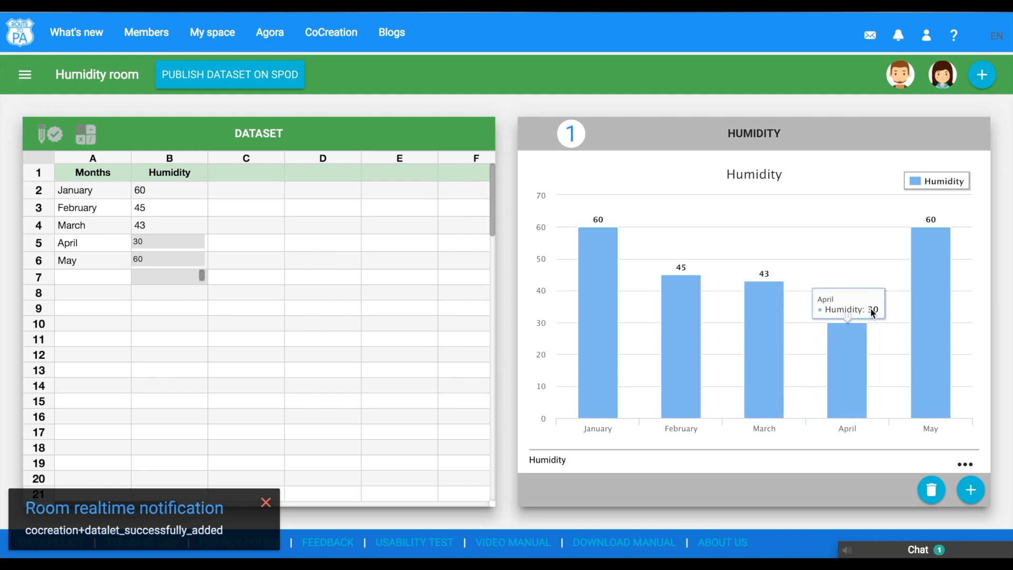
pyautogui.moveTo(939, 248)
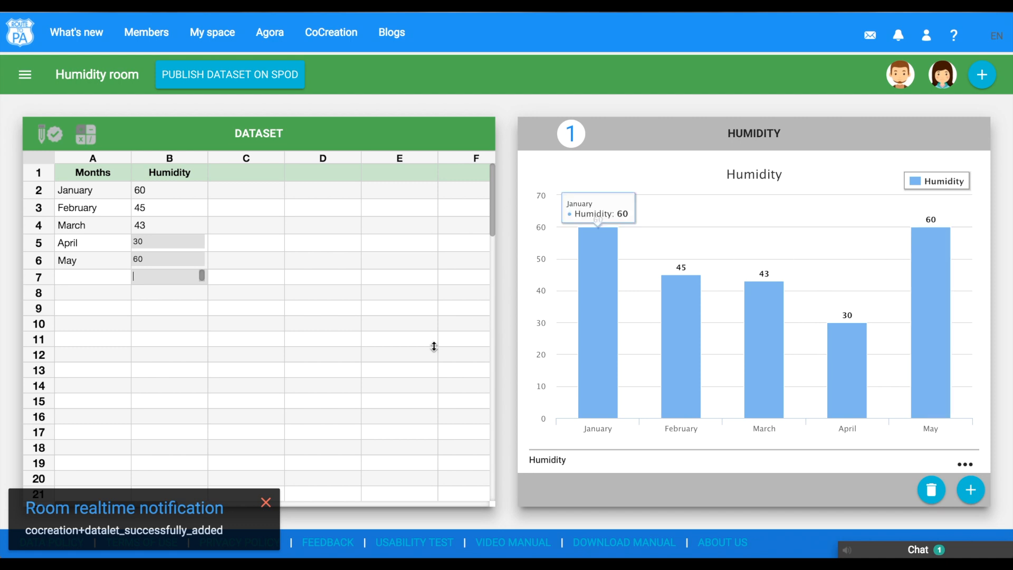
pyautogui.click(267, 501)
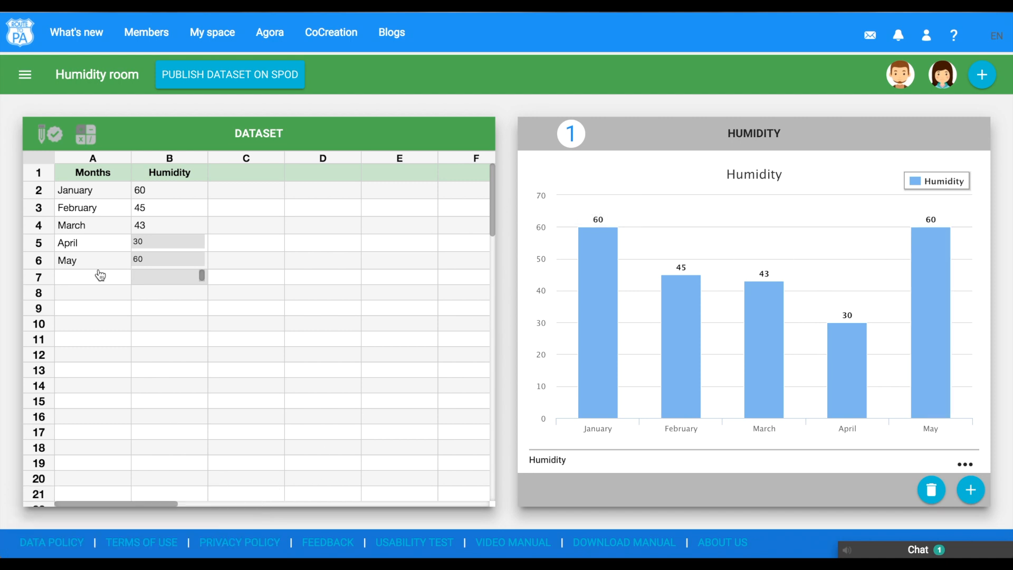
# - Open the room notes and replace the default text with This is the humidity of the first 5 months of 2016. Data comes from personal observations
pyautogui.click(25, 74)
pyautogui.click(63, 184)
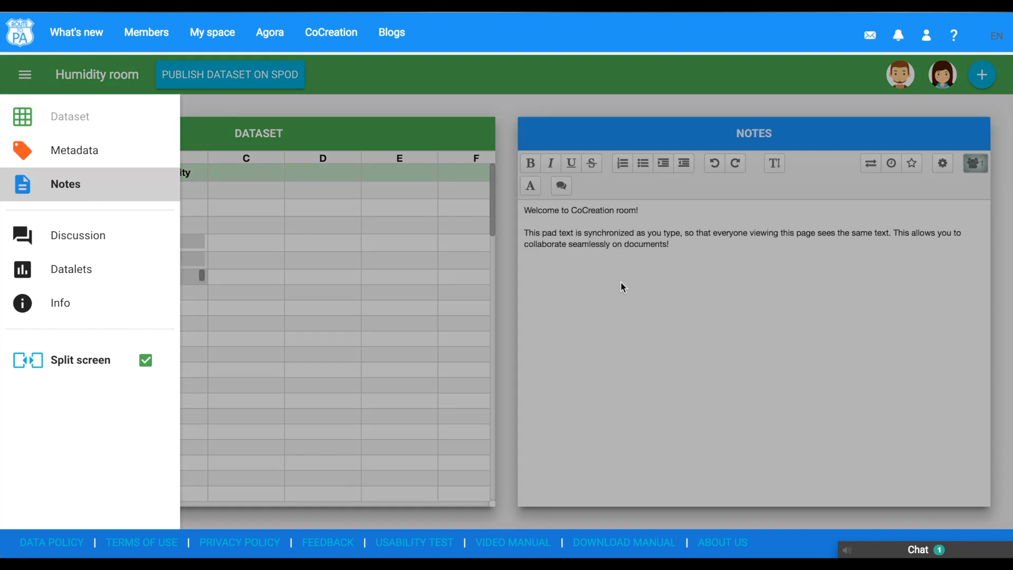
pyautogui.click(696, 267)
pyautogui.moveTo(696, 267); pyautogui.dragTo(513, 173)
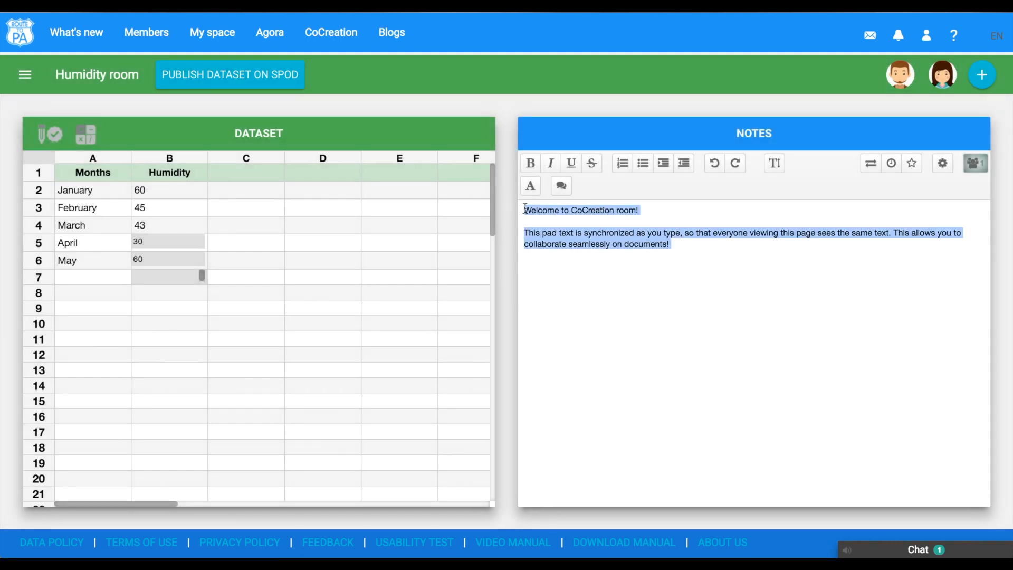
pyautogui.press('BackSpace')
pyautogui.write('This is the')
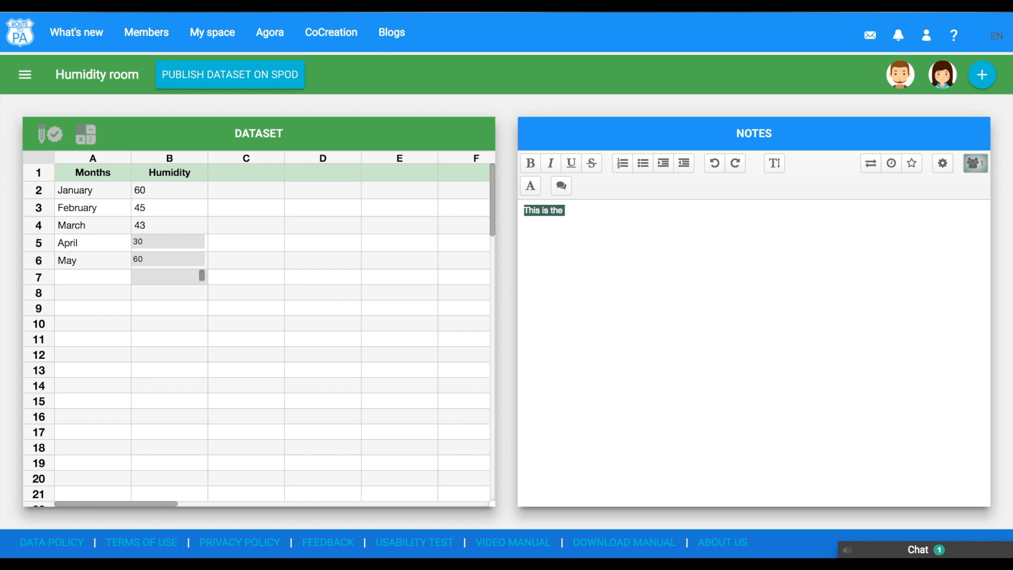
pyautogui.write(' humidity of the fir')
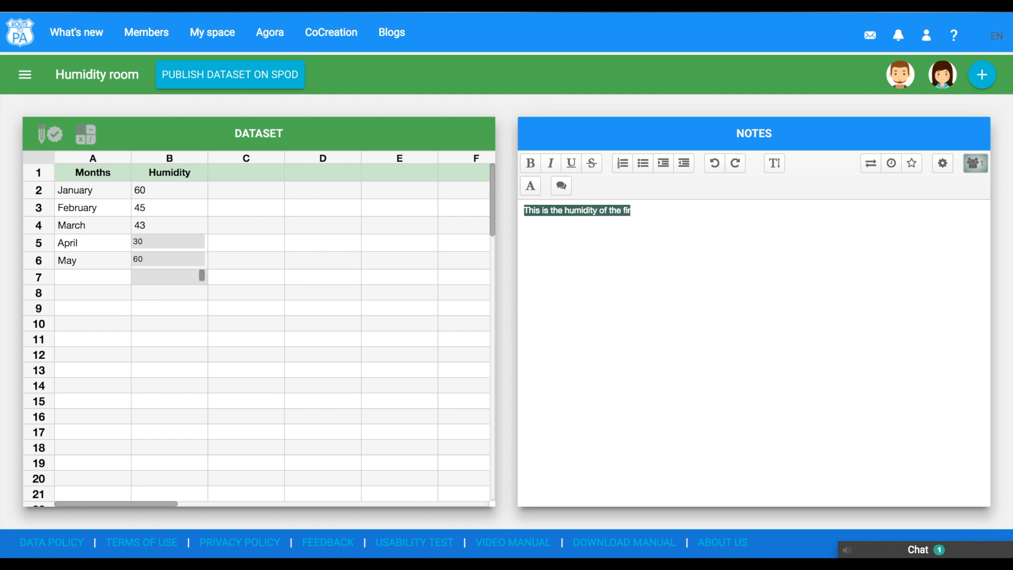
pyautogui.write('st 5 months')
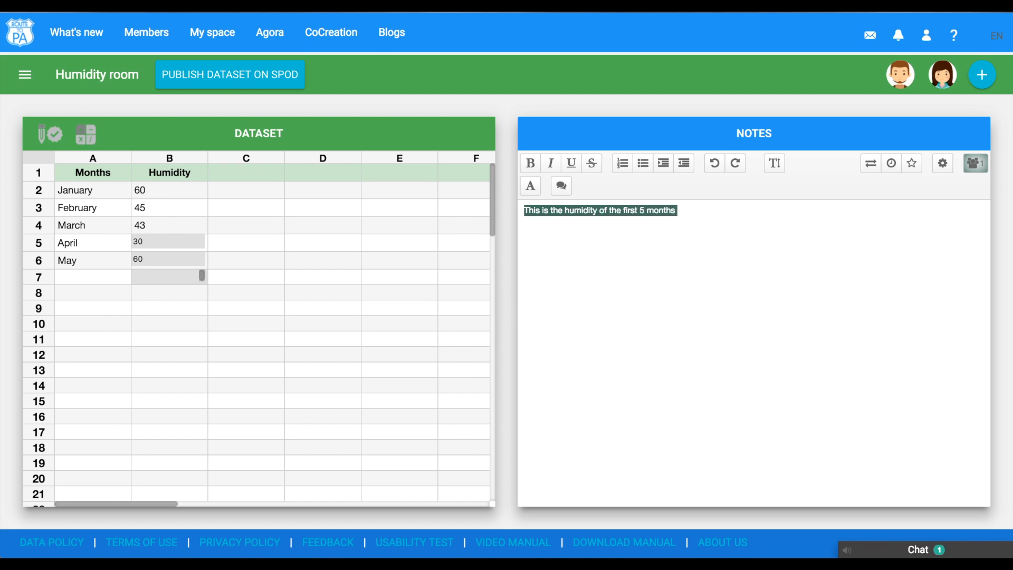
pyautogui.write(' of 2016. Data comes from personal observations.')
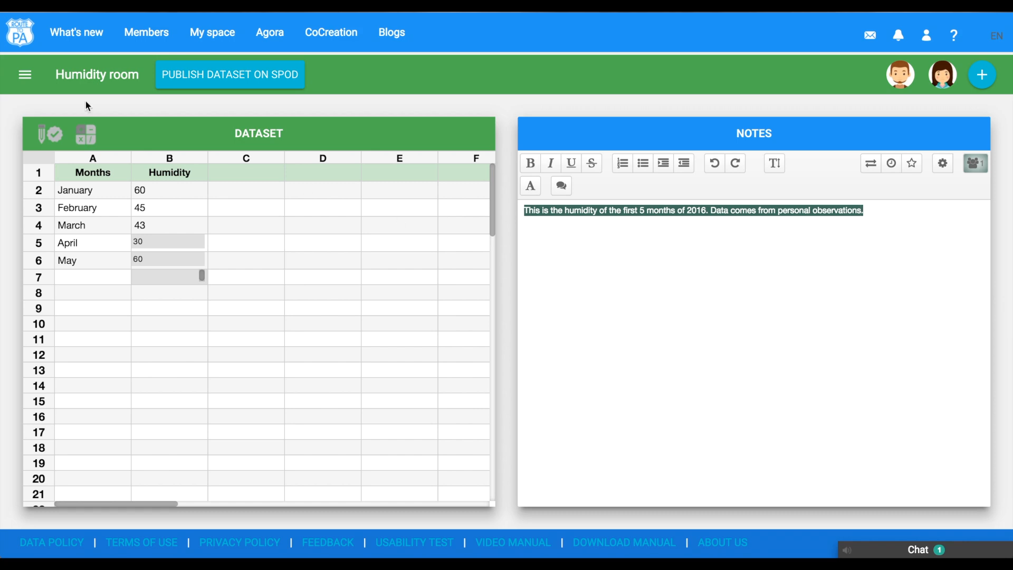
# - Open the room's metadata and set the dataset title to Humidity of 2016
pyautogui.click(24, 74)
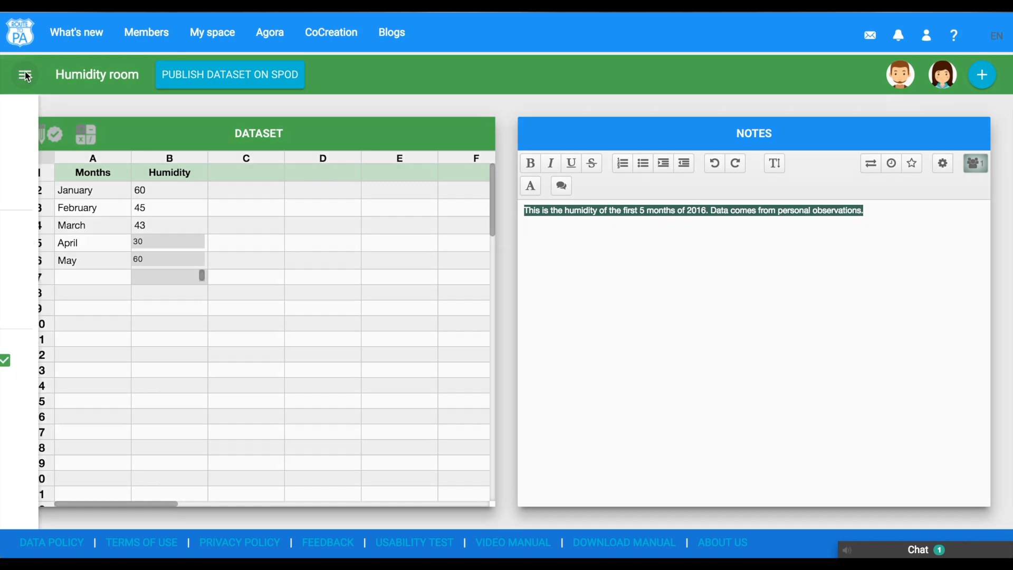
pyautogui.click(133, 160)
pyautogui.click(600, 275)
pyautogui.write('Humidity of 2016')
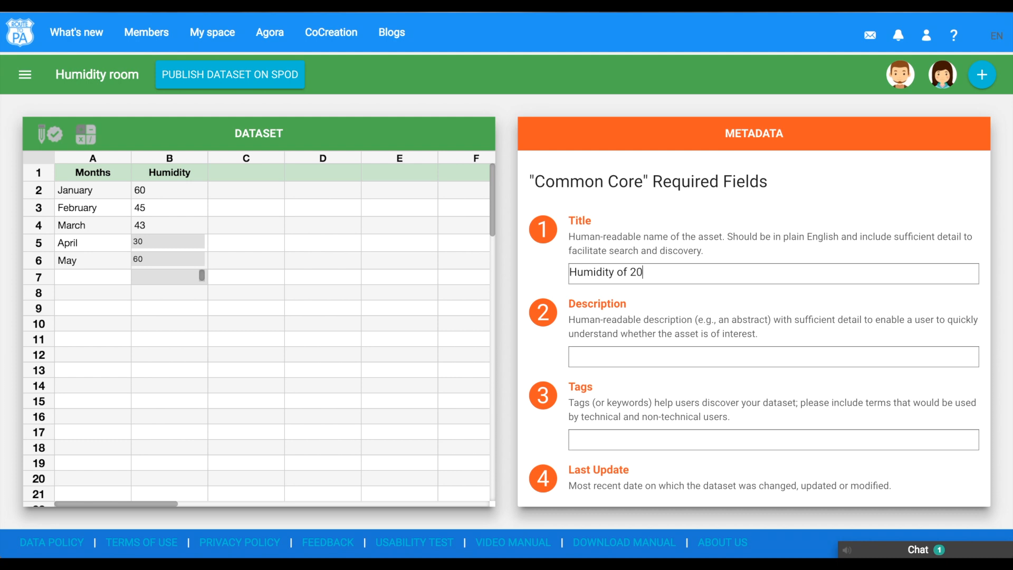
# - Enter the description The first 5 months of 2016 are covered by personal observations, and dismiss the notification
pyautogui.click(582, 353)
pyautogui.write('The ')
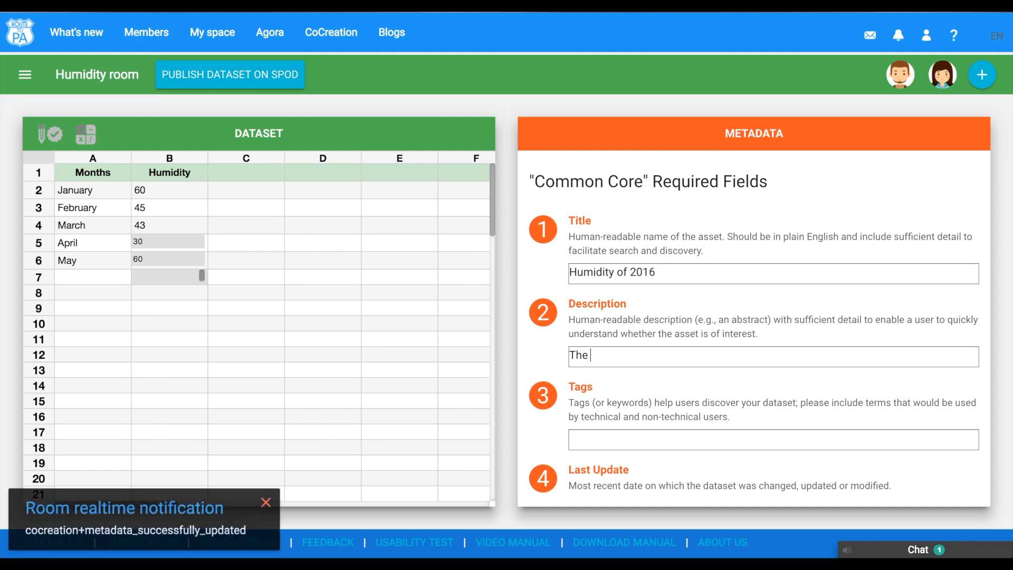
pyautogui.write('first 5 months of 2016 are ')
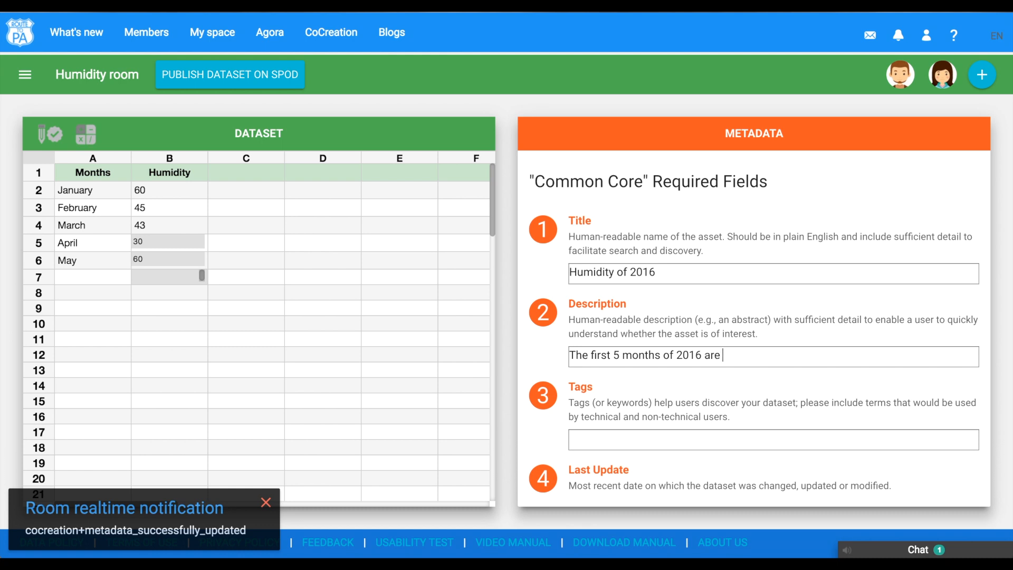
pyautogui.write('covered by personal o')
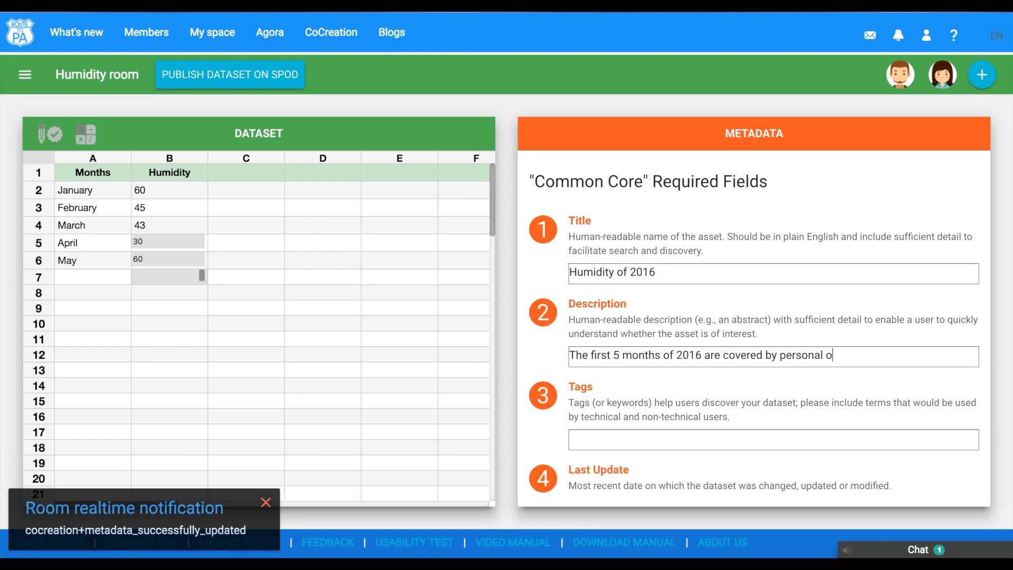
pyautogui.write('bservations')
pyautogui.click(266, 502)
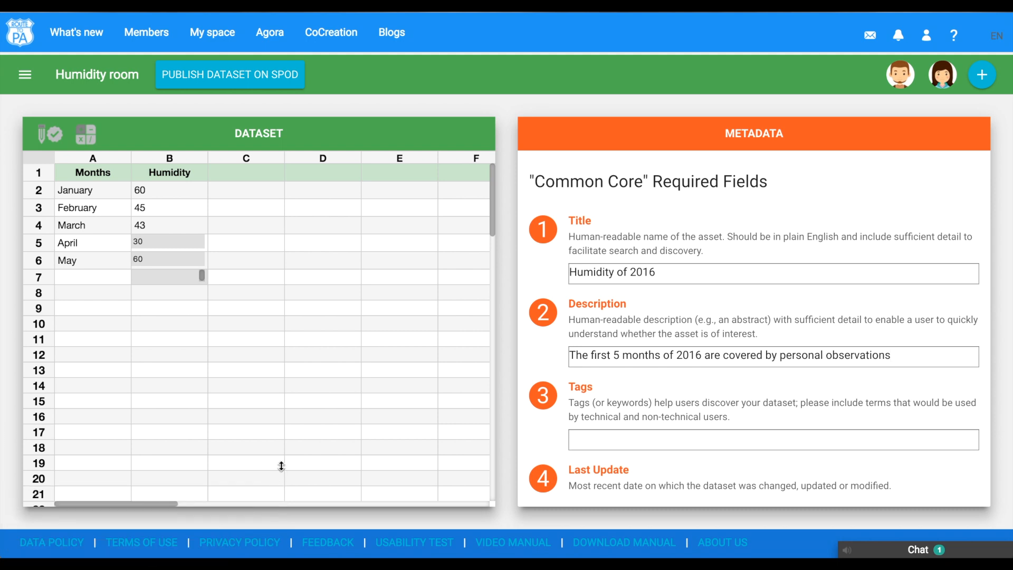
# - Publish the room's dataset on SPOD, reviewing the selected data and accepting the privacy statement
pyautogui.click(246, 78)
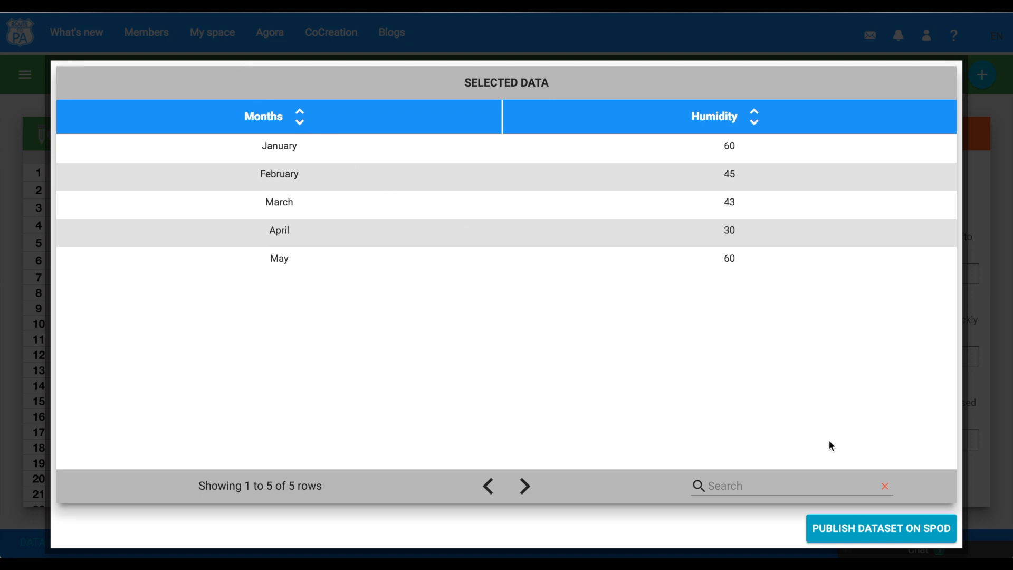
pyautogui.click(864, 530)
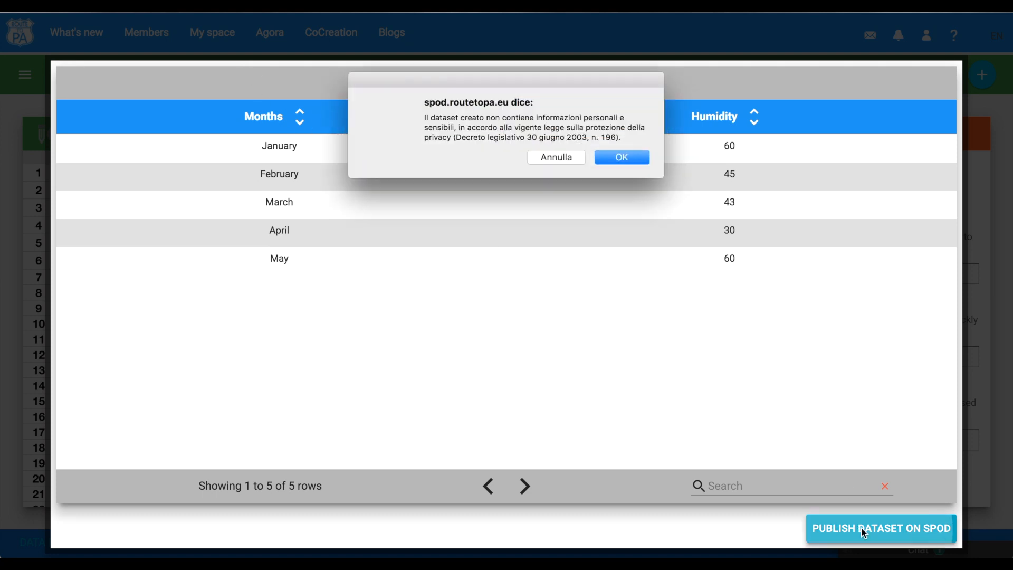
pyautogui.click(628, 159)
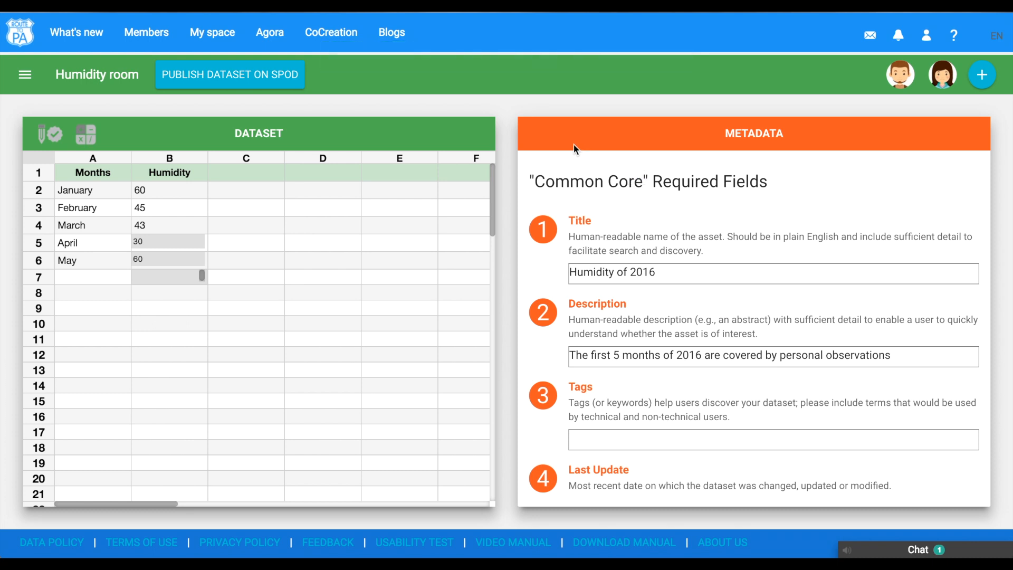
# - Open the CoCreation rooms and view the list of published datasets
pyautogui.click(344, 34)
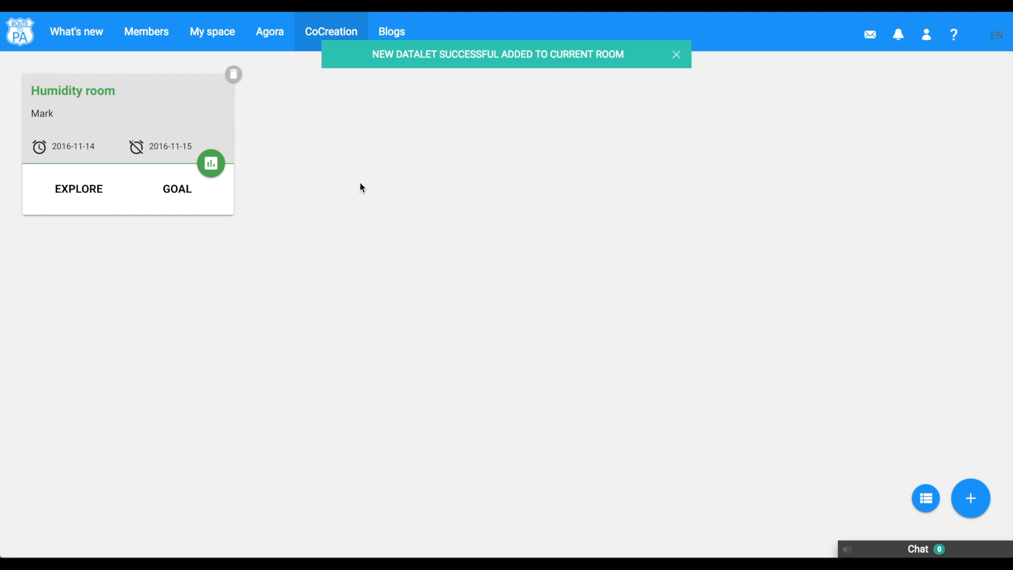
pyautogui.click(925, 497)
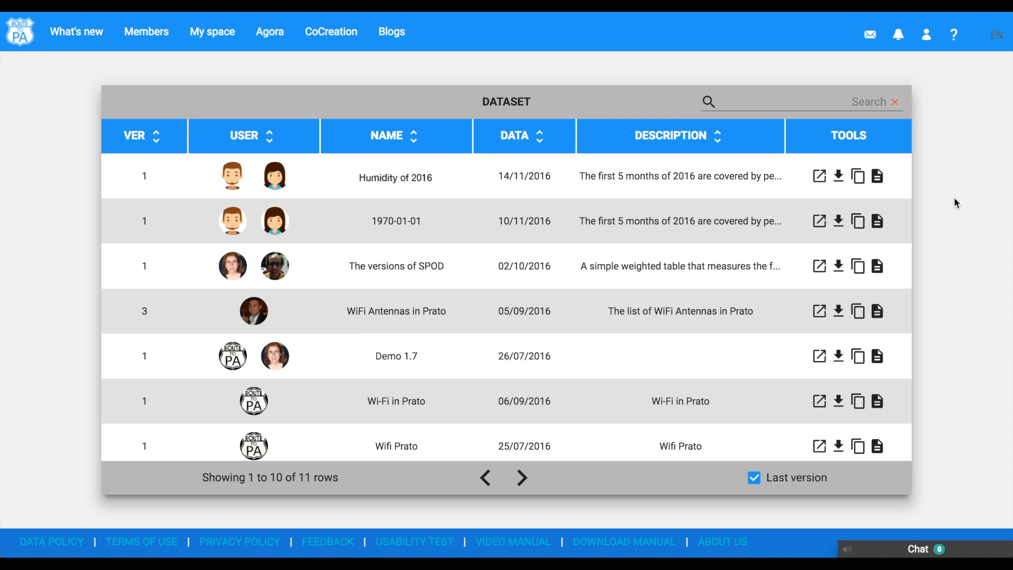
# - In the newsfeed, start a new datalet from the co-created Humidity of 2016 dataset using the Months and Humidity fields
pyautogui.click(82, 33)
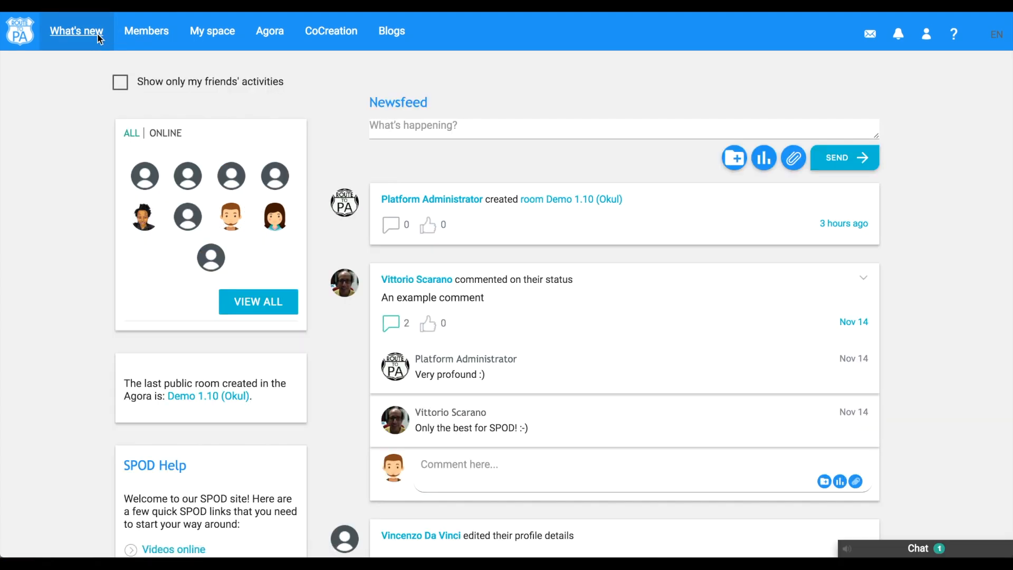
pyautogui.click(763, 157)
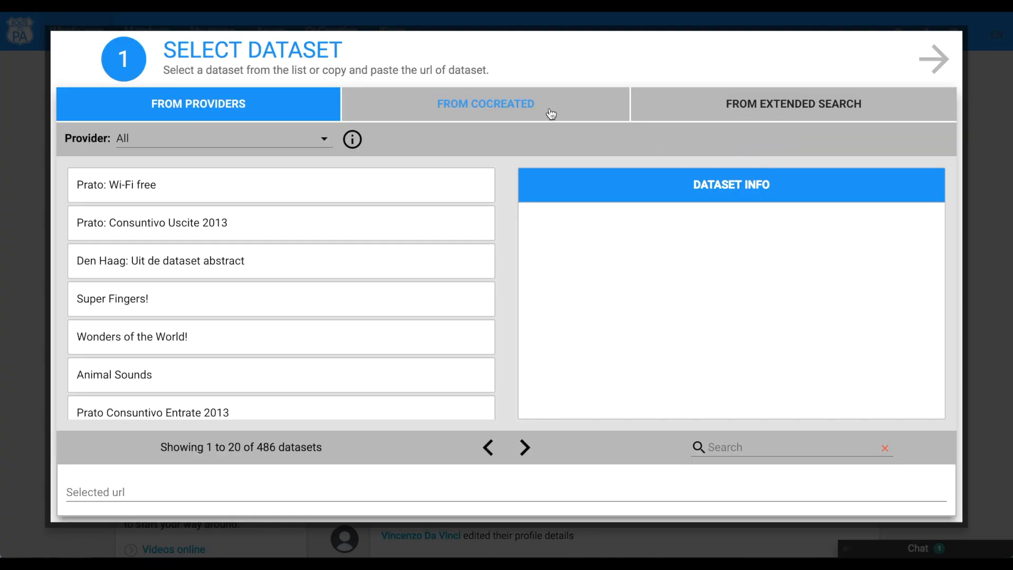
pyautogui.click(538, 107)
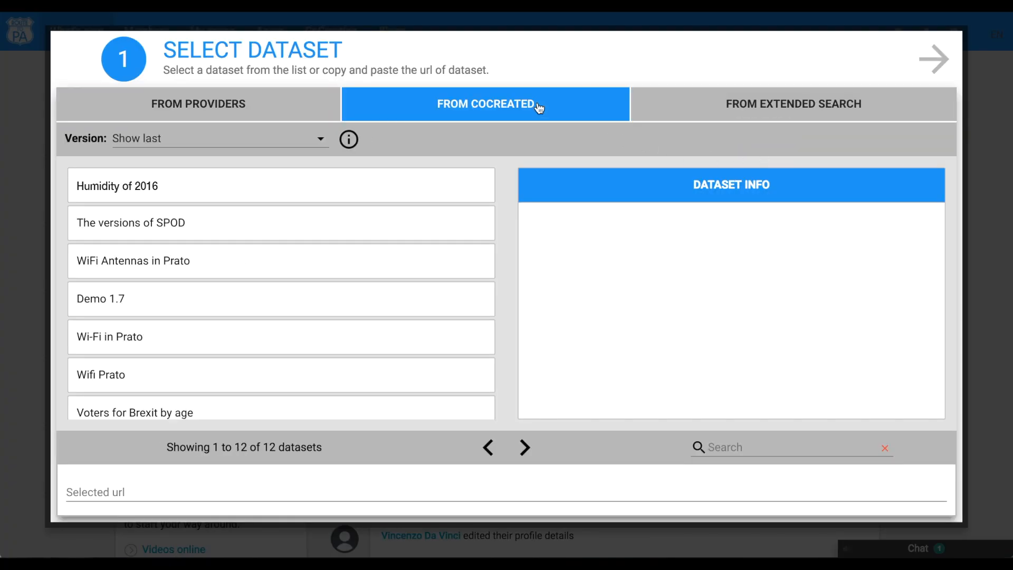
pyautogui.click(379, 189)
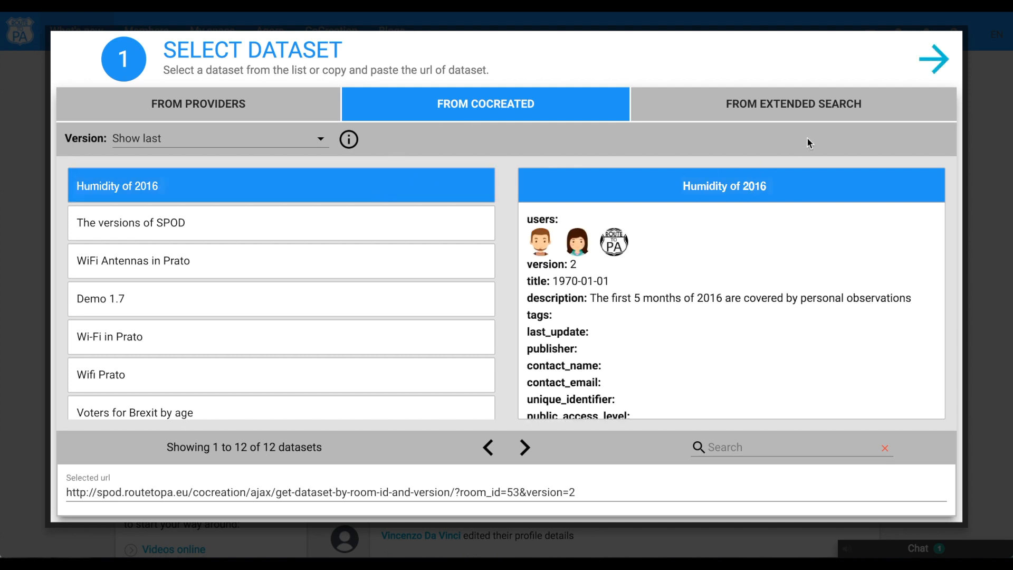
pyautogui.click(927, 59)
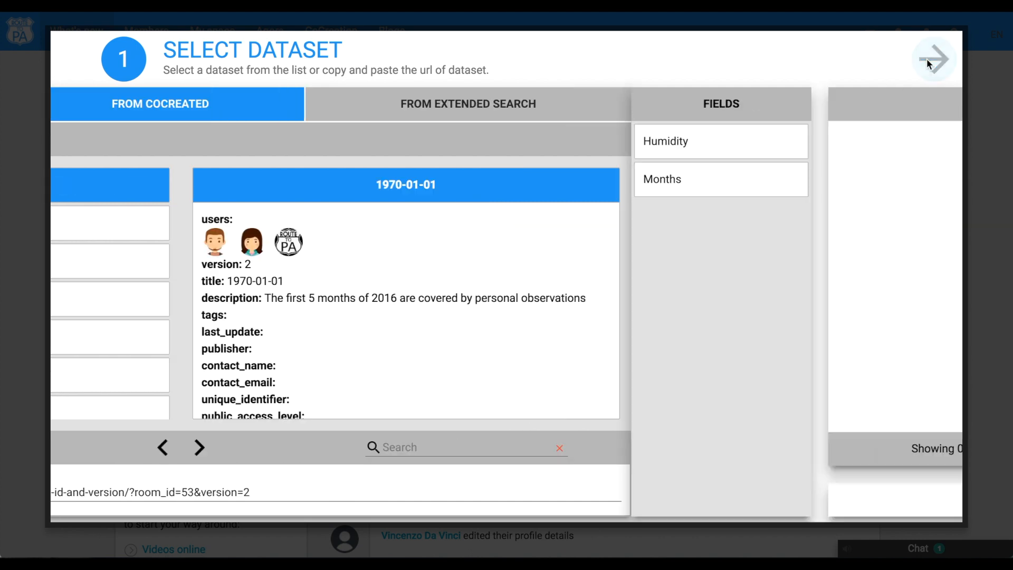
pyautogui.click(231, 178)
pyautogui.click(206, 149)
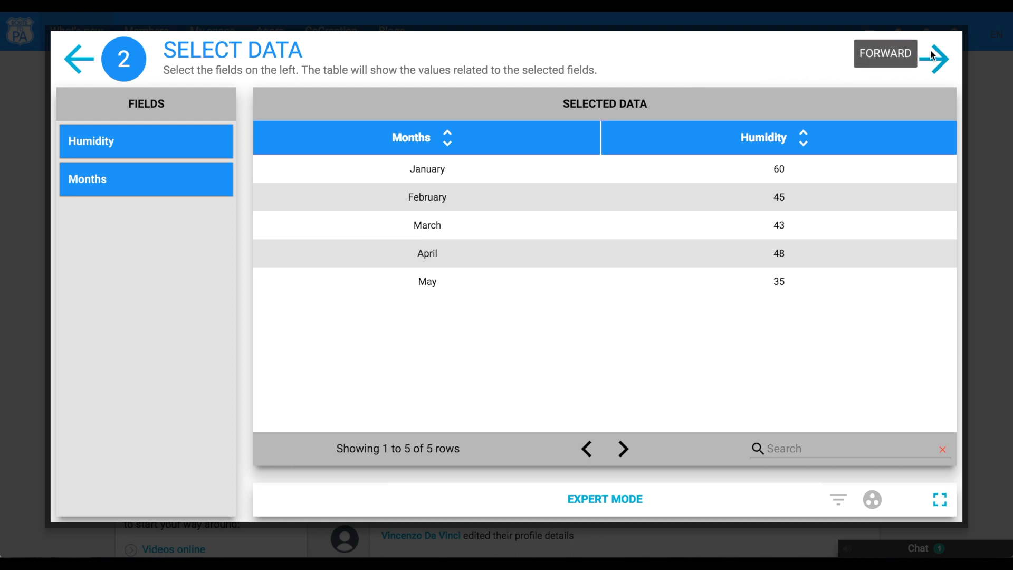
pyautogui.click(927, 53)
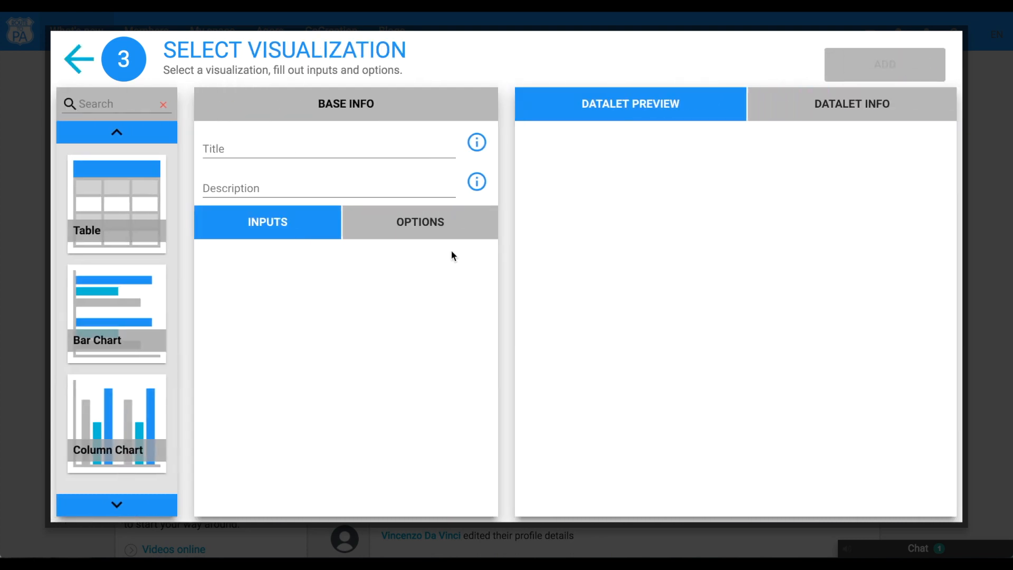
# - Build a Column Chart titled Humidity, described (from a cocreated dataset), with Months on x-axis and Humidity on y-axis, and add it
pyautogui.click(149, 421)
pyautogui.click(356, 153)
pyautogui.write('Humidity')
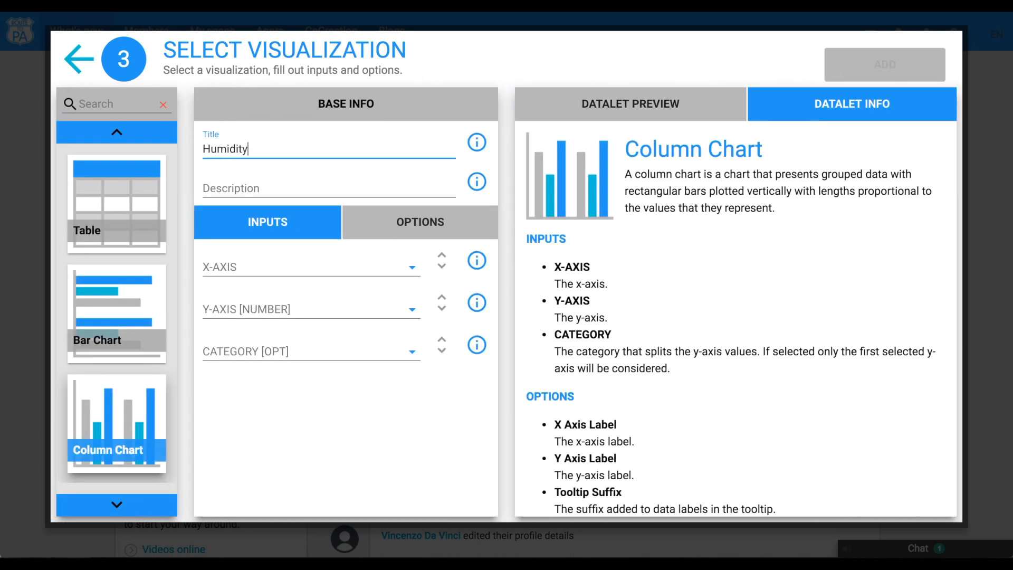
pyautogui.click(325, 191)
pyautogui.write('(from')
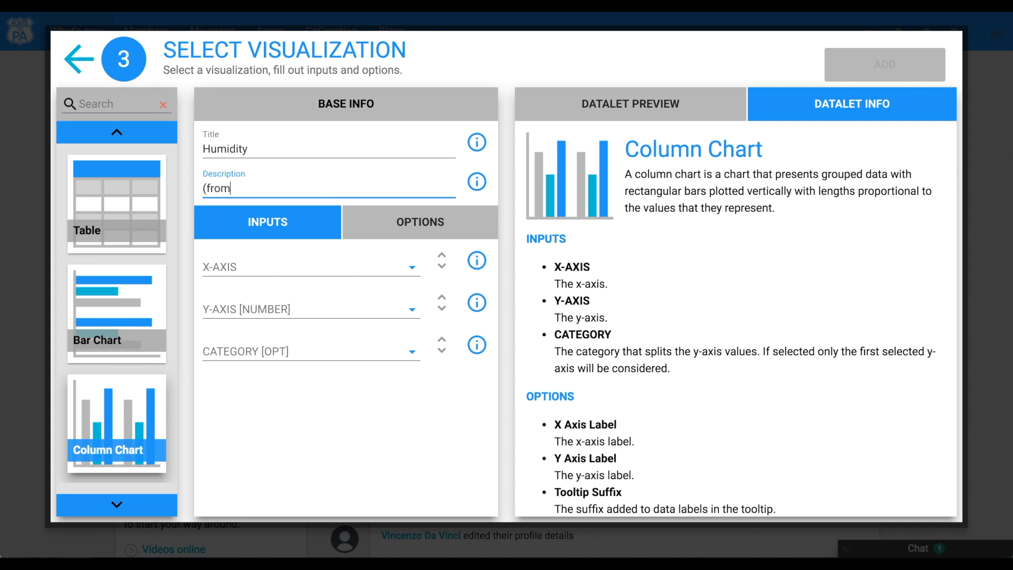
pyautogui.write(' a cocreated dataset')
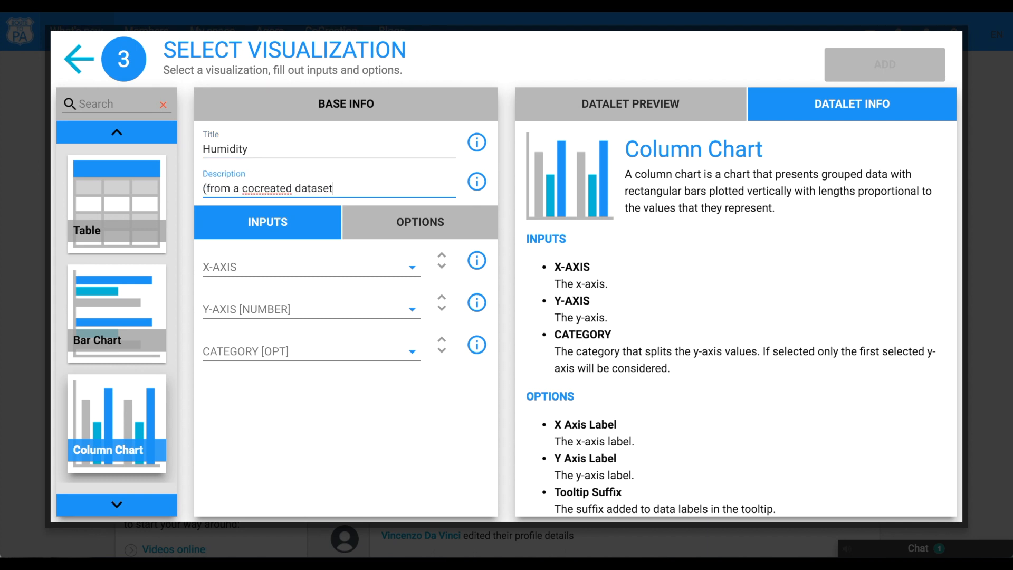
pyautogui.click(274, 266)
pyautogui.click(336, 234)
pyautogui.click(283, 315)
pyautogui.click(350, 294)
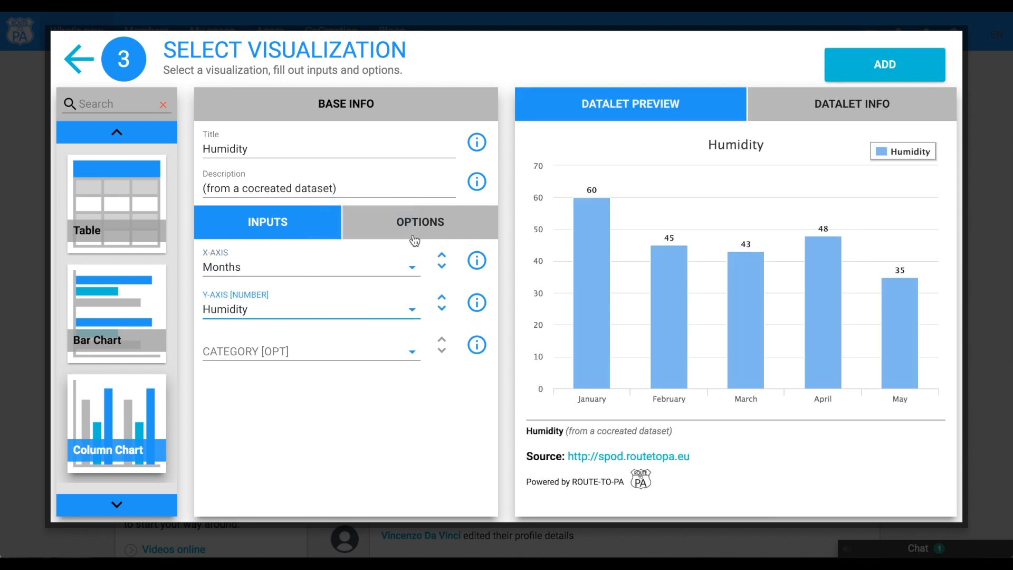
pyautogui.click(891, 63)
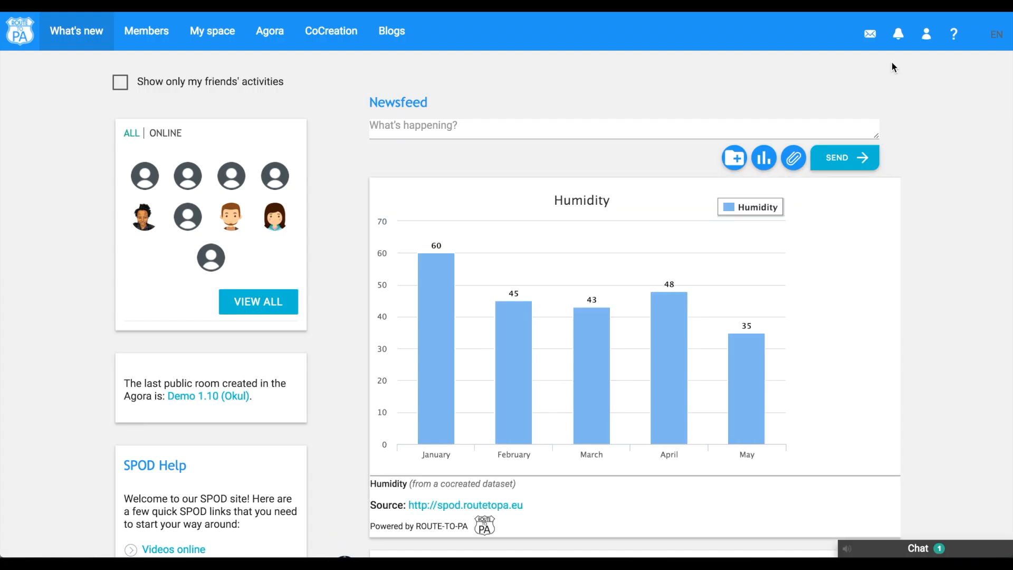
# - Post the chart to the newsfeed with the text Here is an example of a dataset co-created! and view the post
pyautogui.click(417, 129)
pyautogui.write('H')
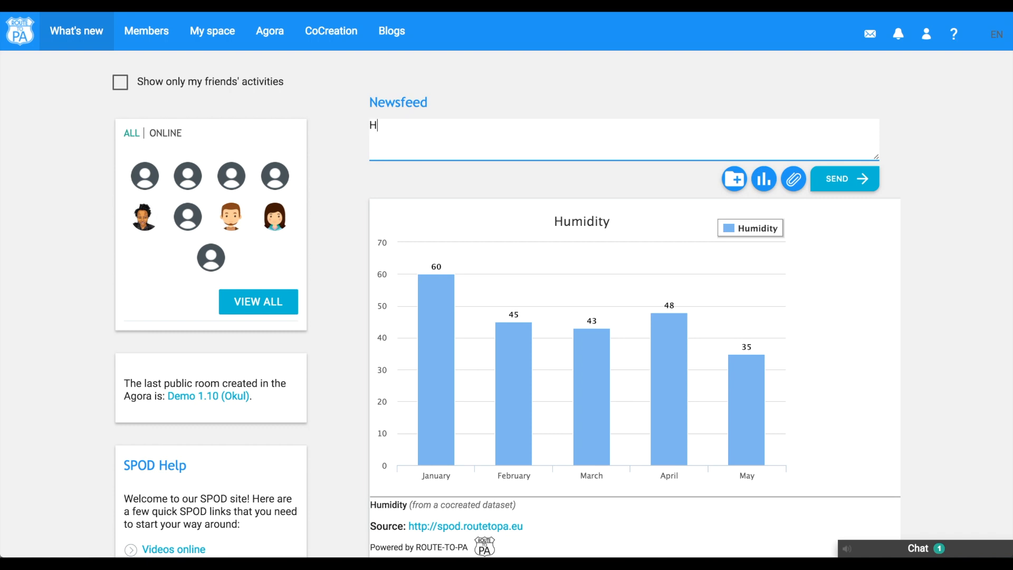
pyautogui.write('ere is an example of a dataset co-created!')
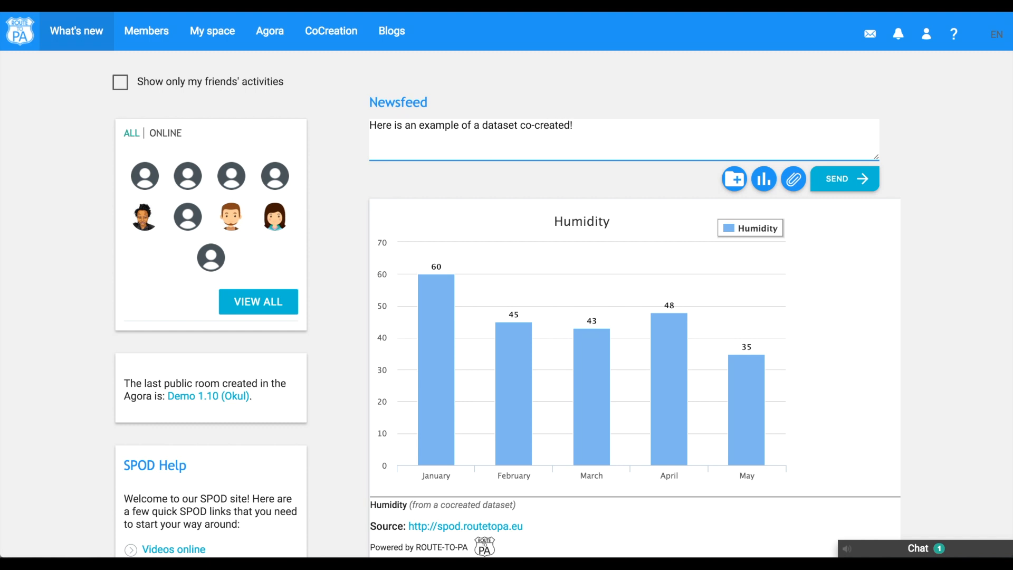
pyautogui.click(841, 178)
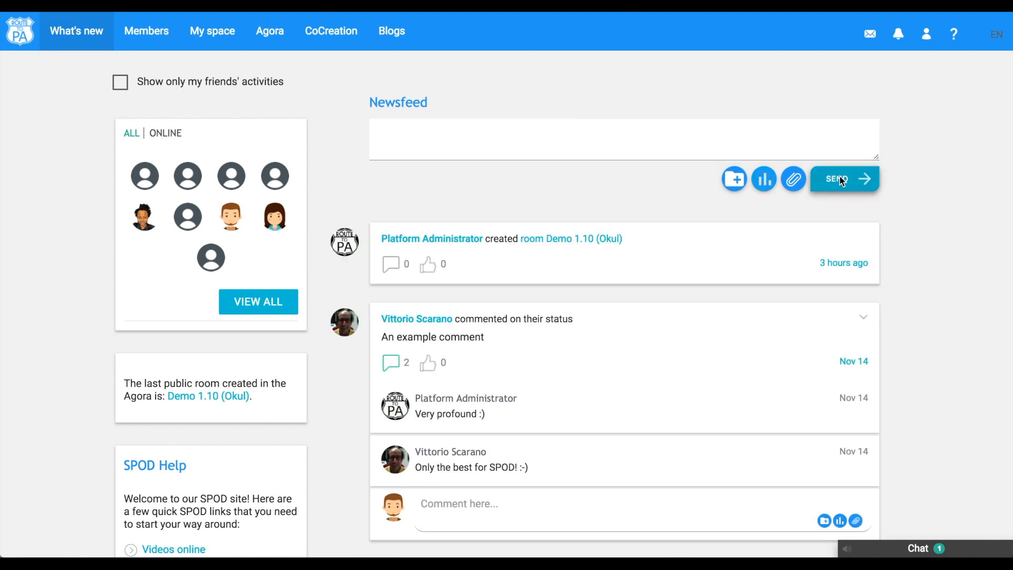
pyautogui.scroll(-1, 919, 207)
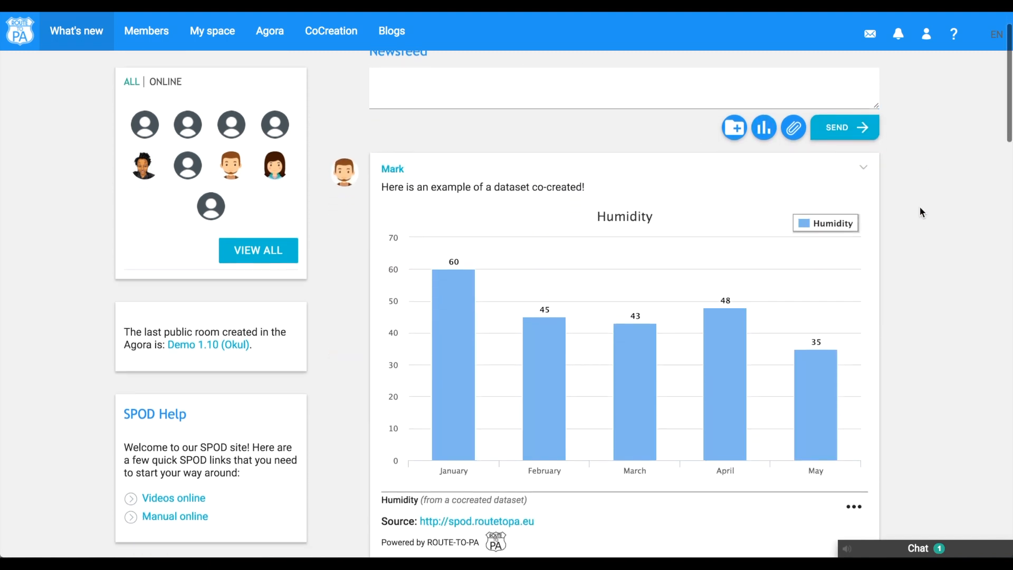
pyautogui.scroll(-2, 921, 212)
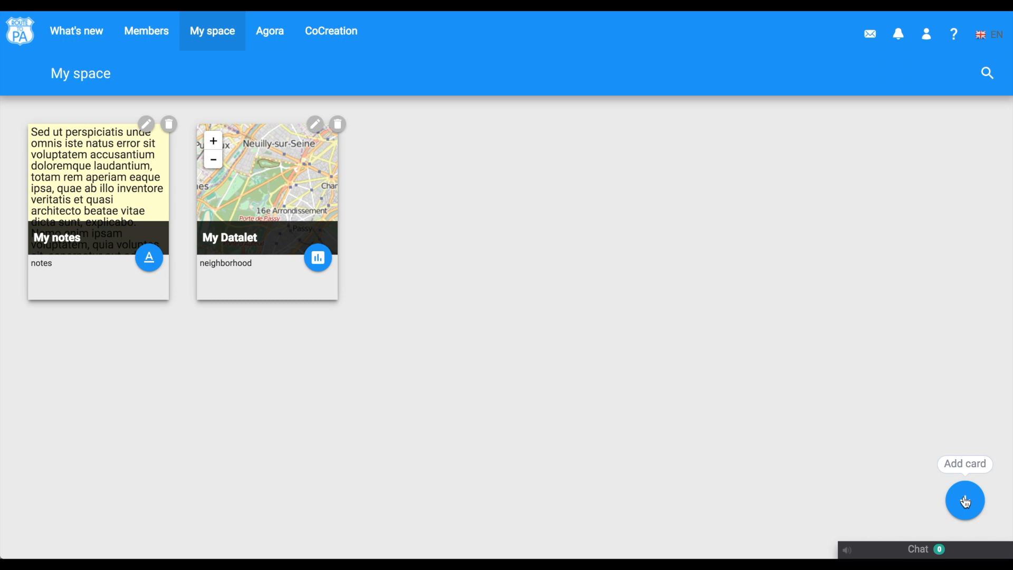
pyautogui.click(966, 501)
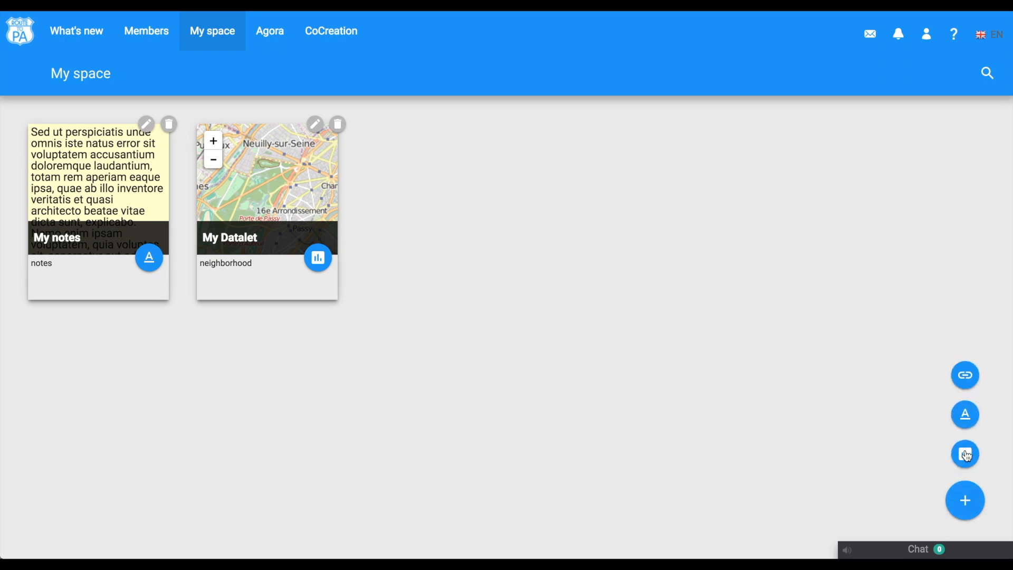
pyautogui.click(965, 454)
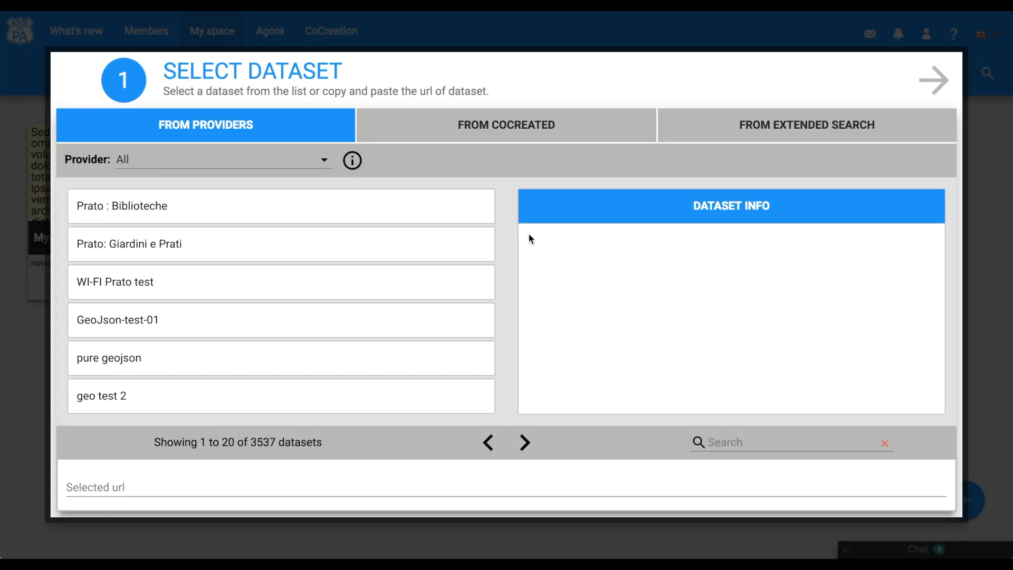
pyautogui.click(999, 244)
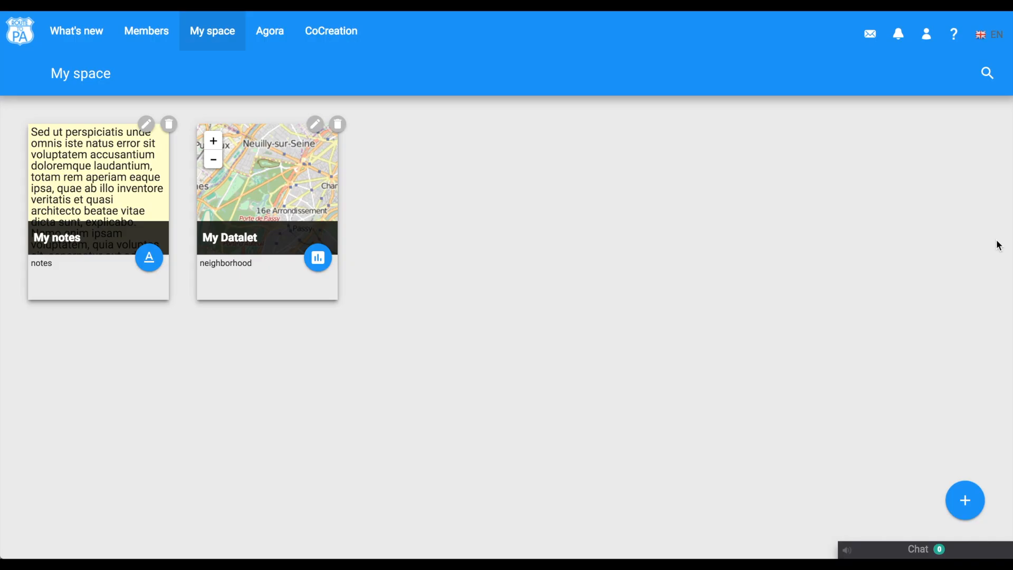
pyautogui.click(965, 500)
pyautogui.click(965, 414)
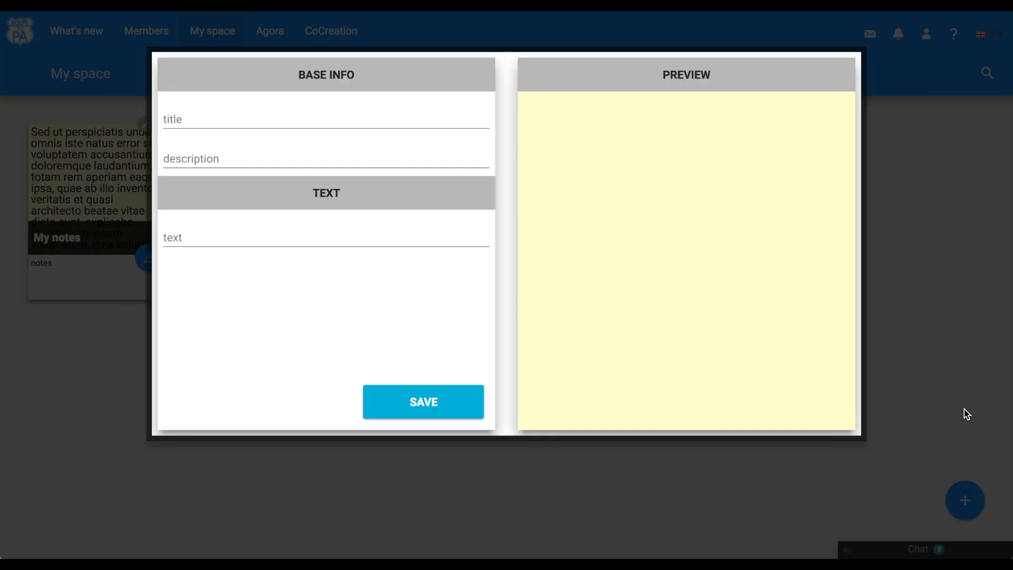
pyautogui.click(926, 308)
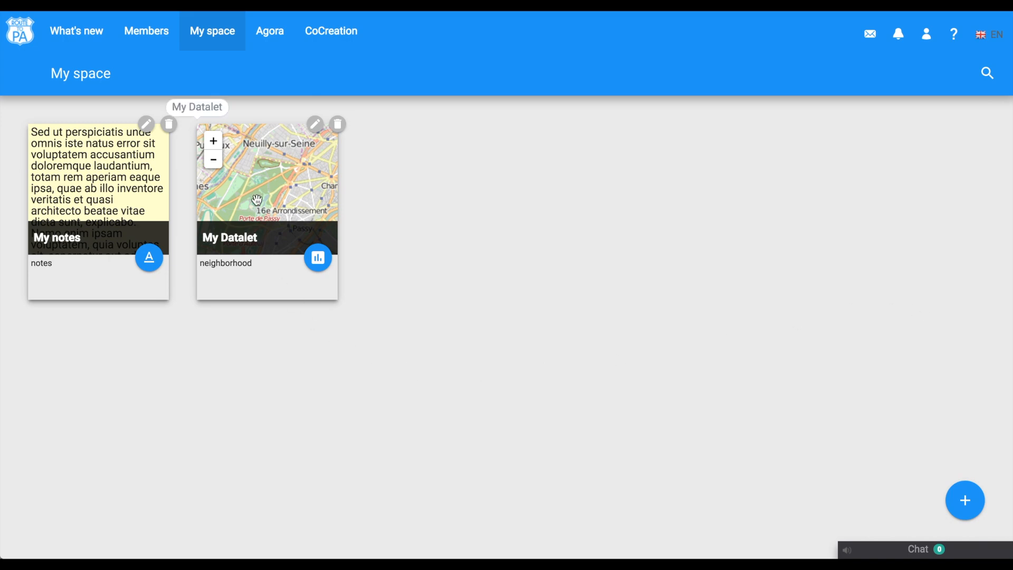
# - Open the My Datalet card in My space and pan around its map
pyautogui.click(319, 259)
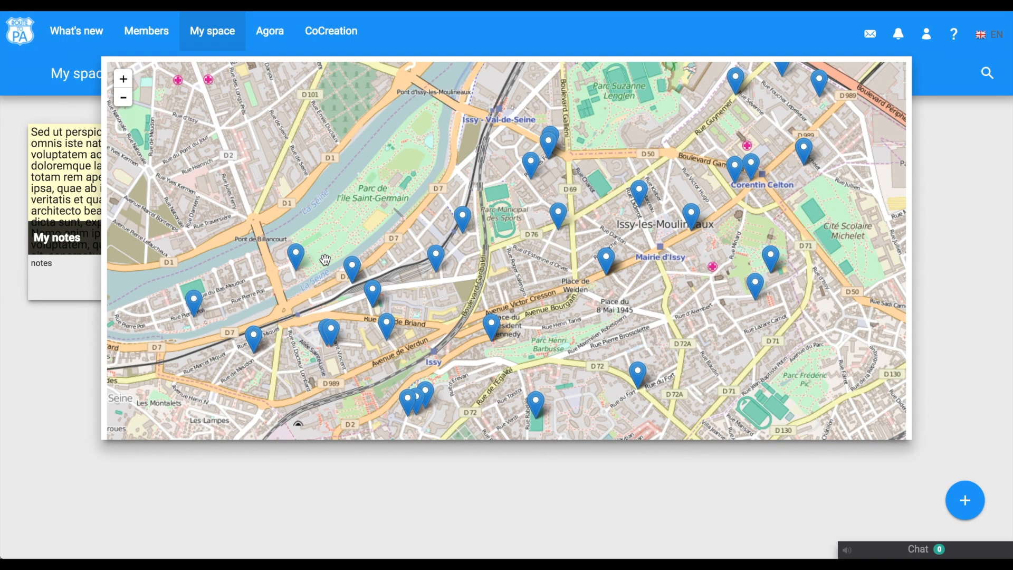
pyautogui.moveTo(364, 314); pyautogui.dragTo(411, 275)
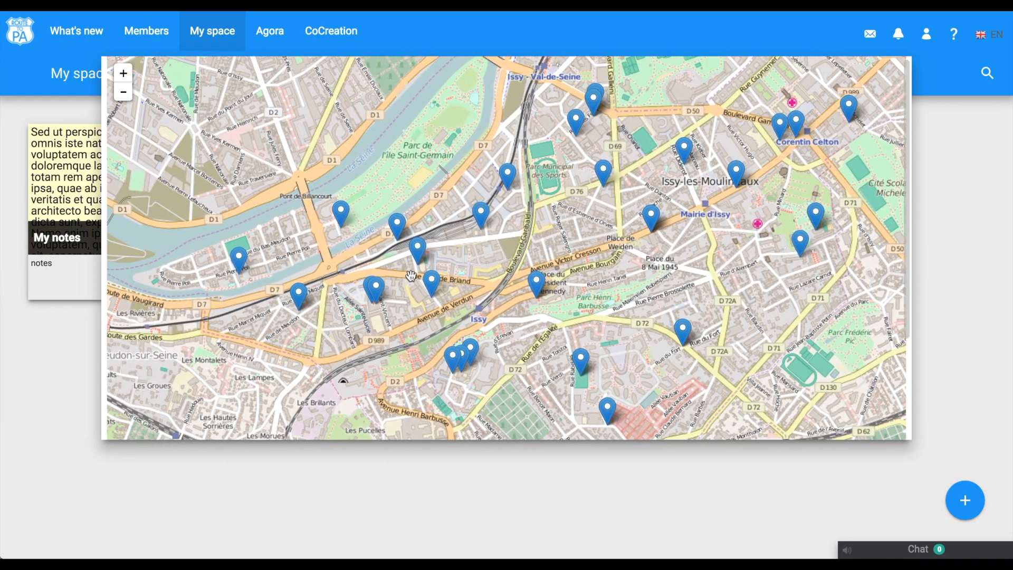
# - Close the enlarged map and open the My notes card in My space to read it, then close it
pyautogui.click(39, 392)
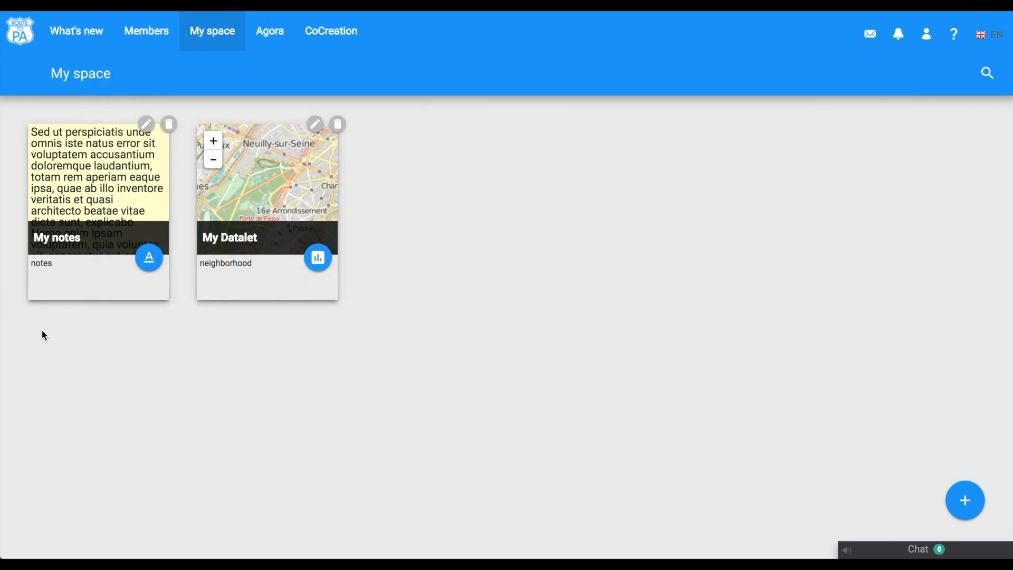
pyautogui.click(148, 259)
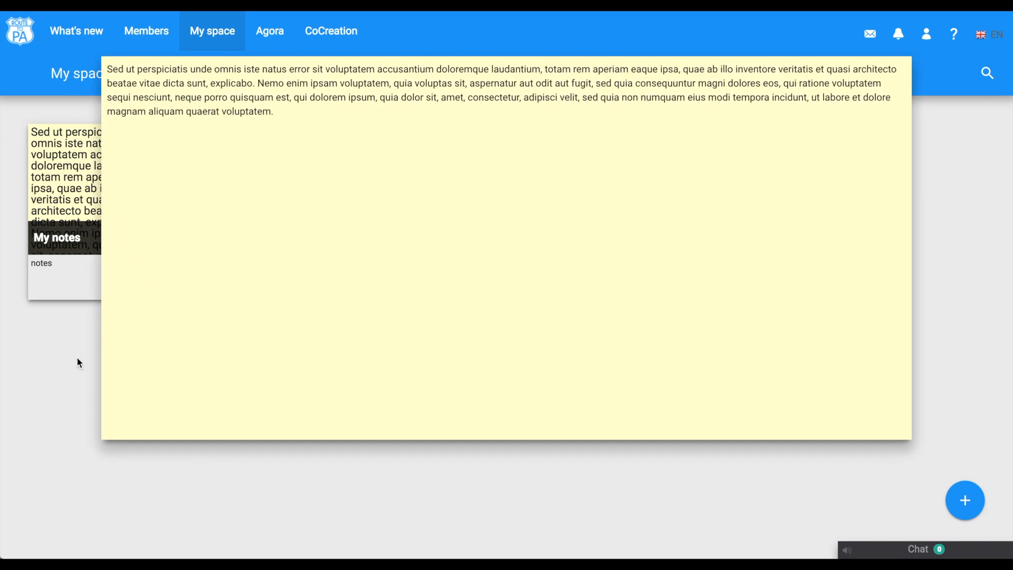
pyautogui.click(75, 373)
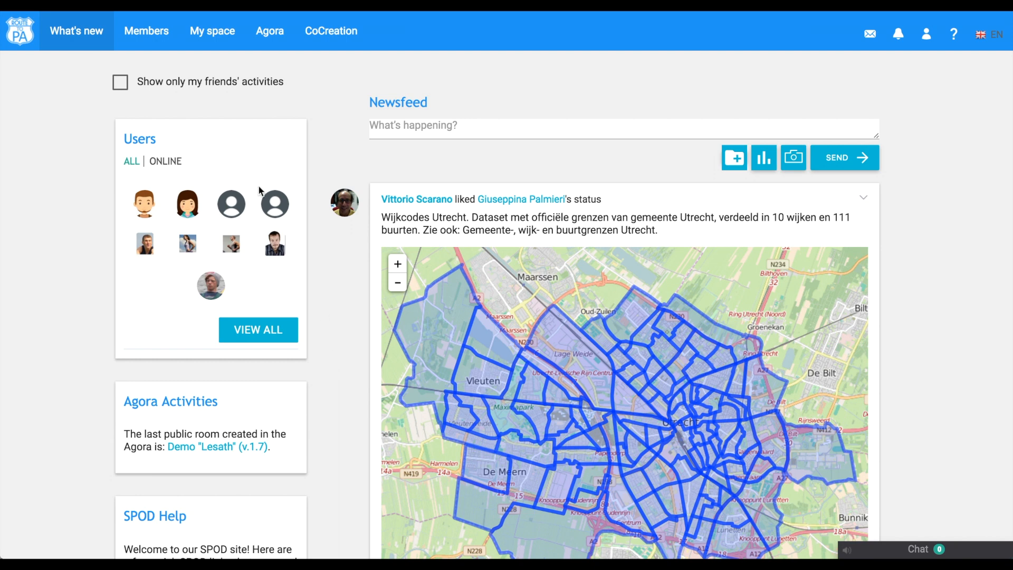
# - Search Members by real name for another user, open their profile and send them a friend request
pyautogui.click(150, 35)
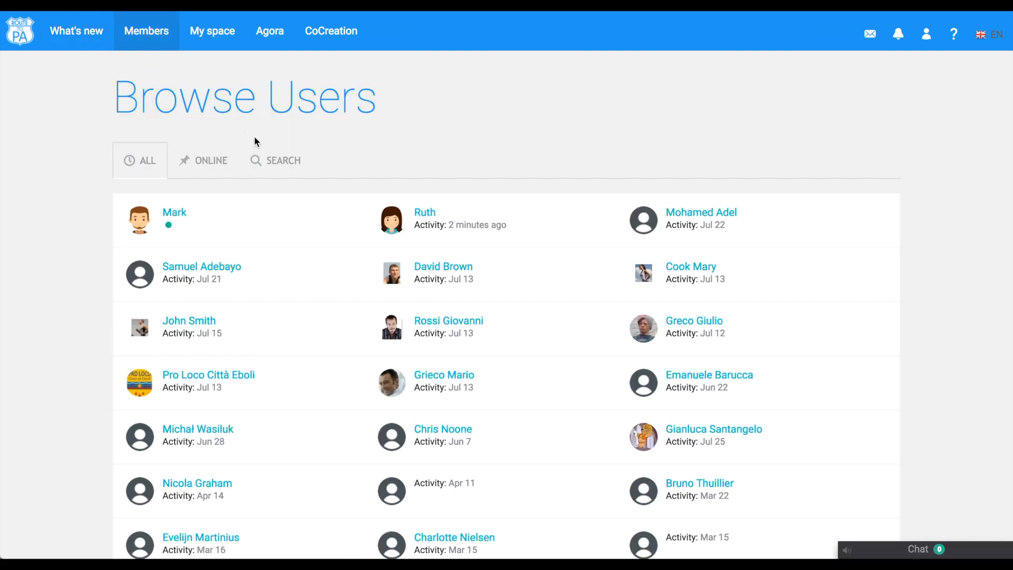
pyautogui.click(283, 161)
pyautogui.click(733, 257)
pyautogui.write('Ruth')
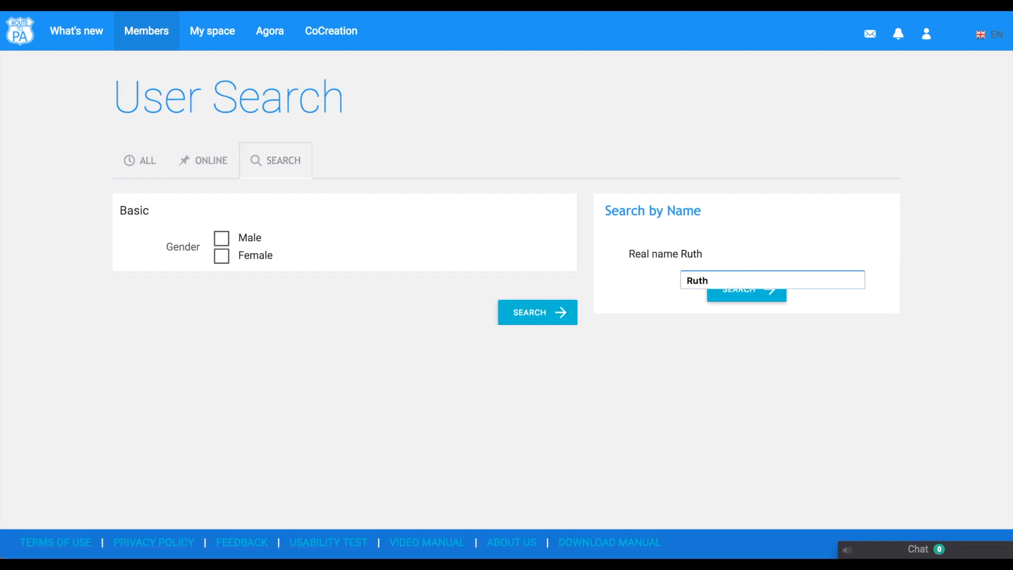
pyautogui.click(718, 285)
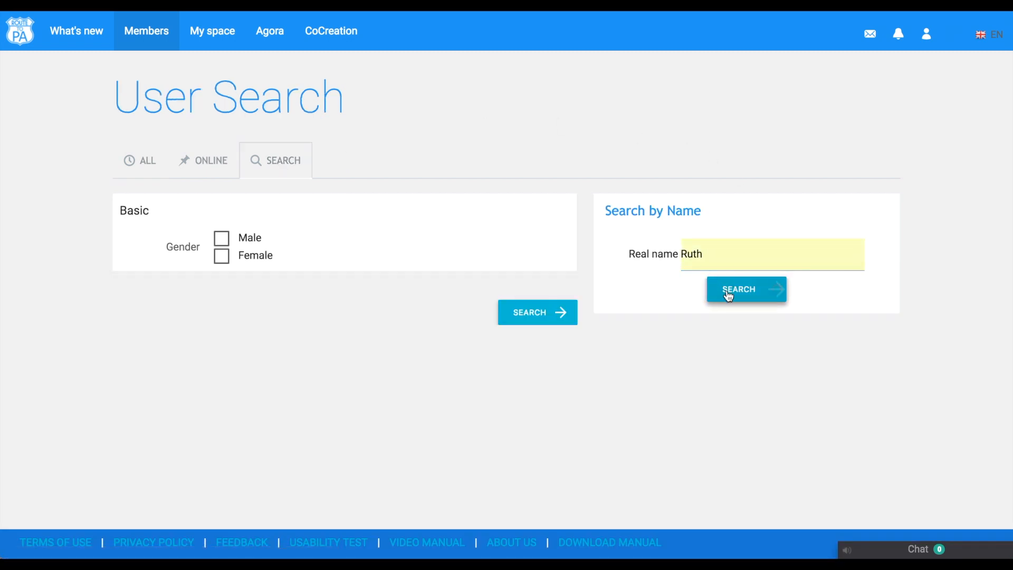
pyautogui.click(727, 295)
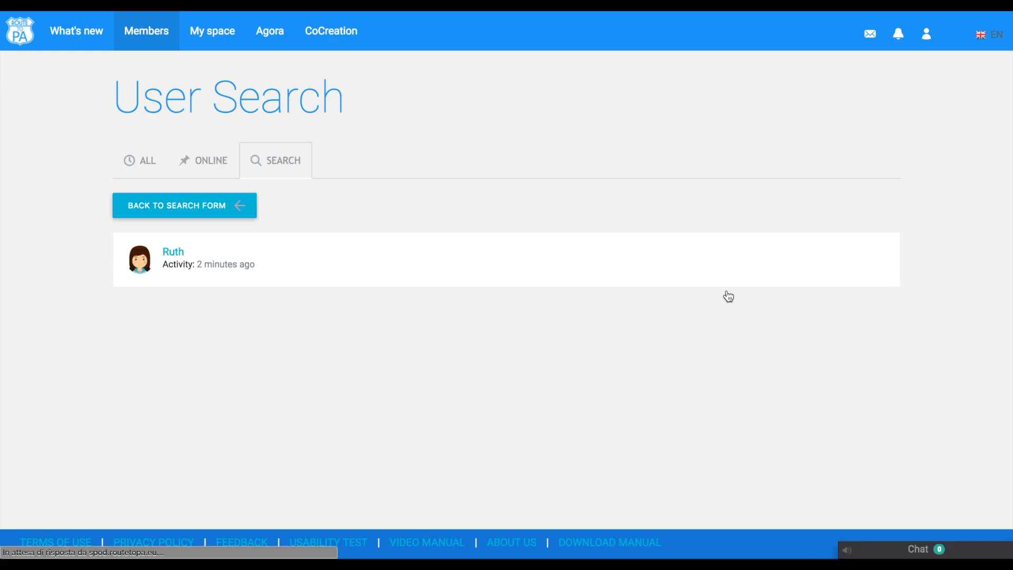
pyautogui.click(172, 254)
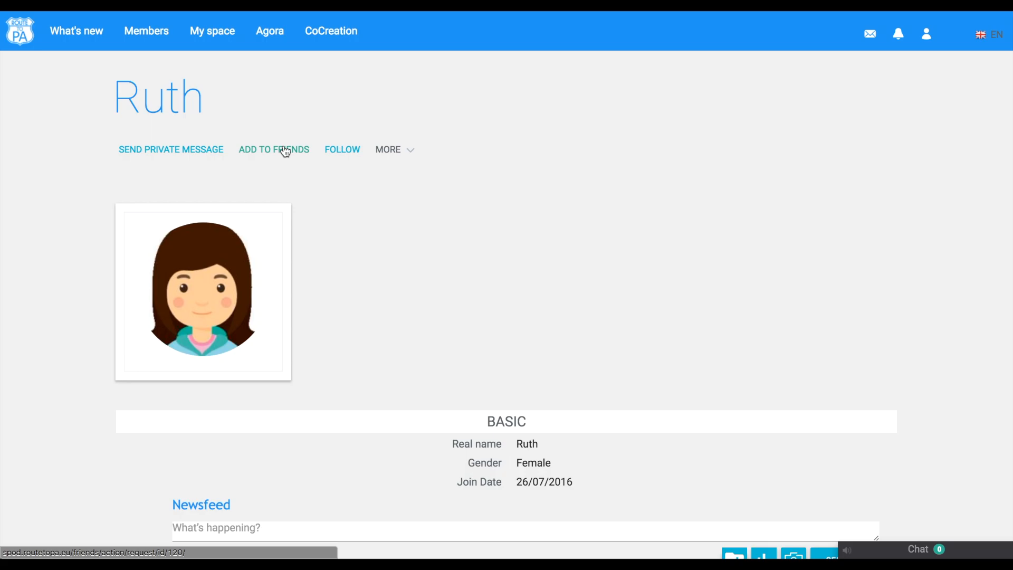
pyautogui.click(285, 152)
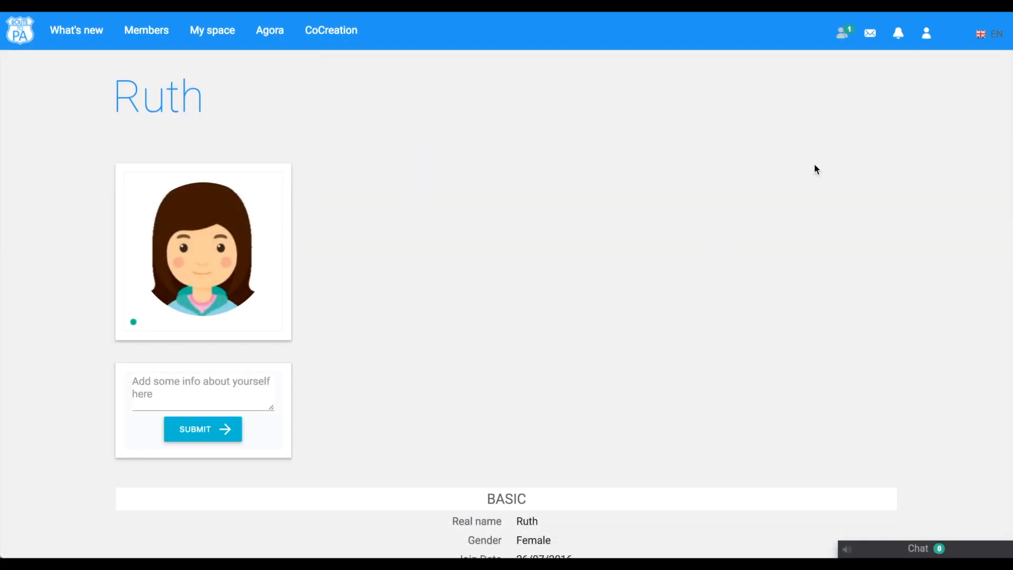
# - From the other user's account, accept the pending friend request and open the newsfeed
pyautogui.click(842, 33)
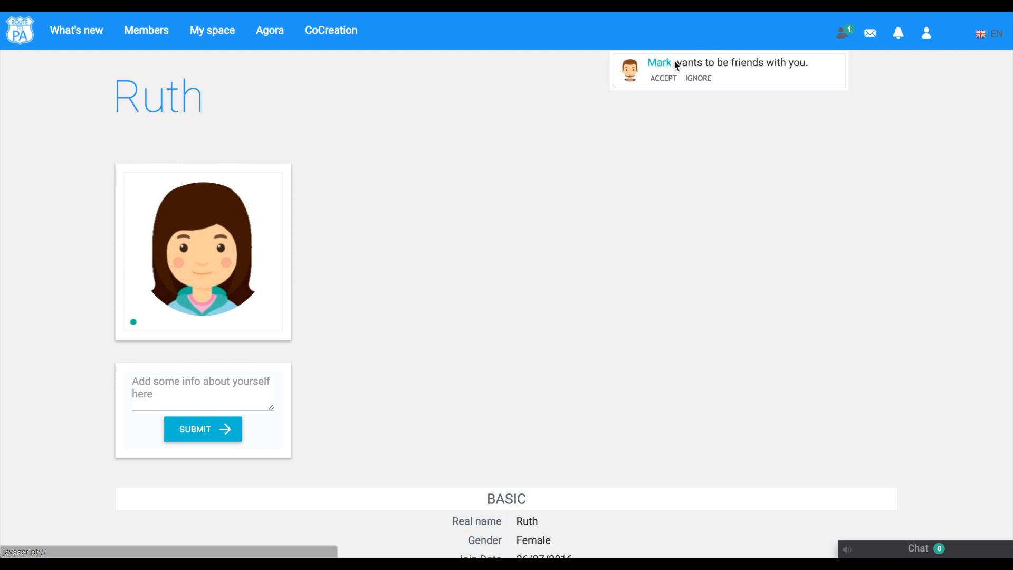
pyautogui.click(667, 78)
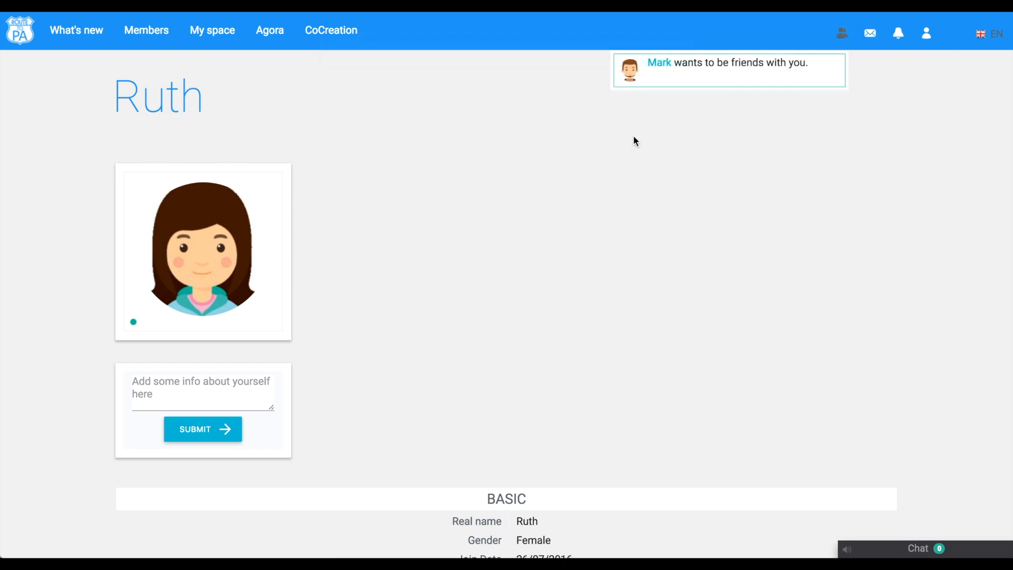
pyautogui.click(100, 29)
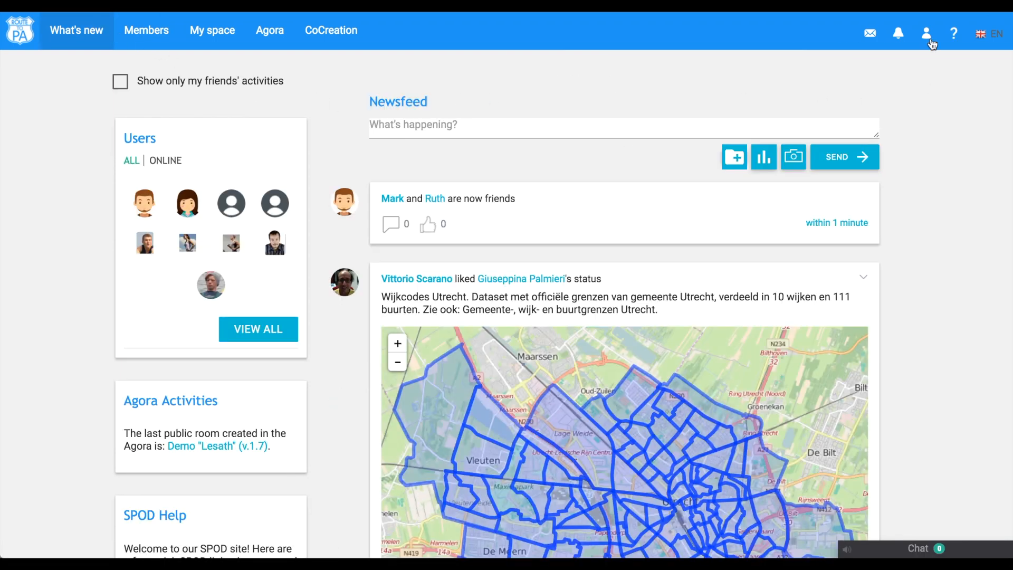
# - Sign out of the platform
pyautogui.moveTo(928, 40)
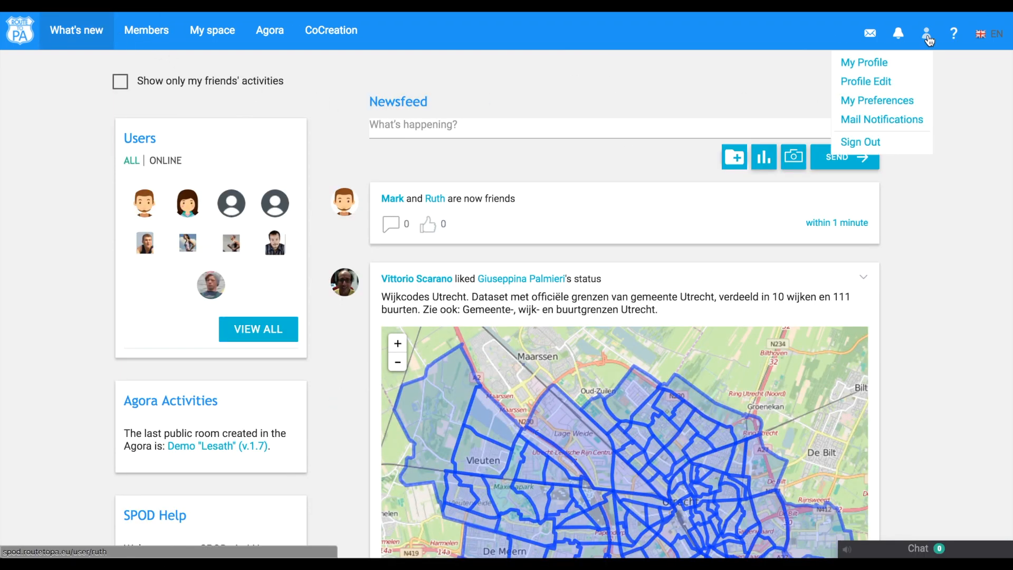
pyautogui.click(874, 150)
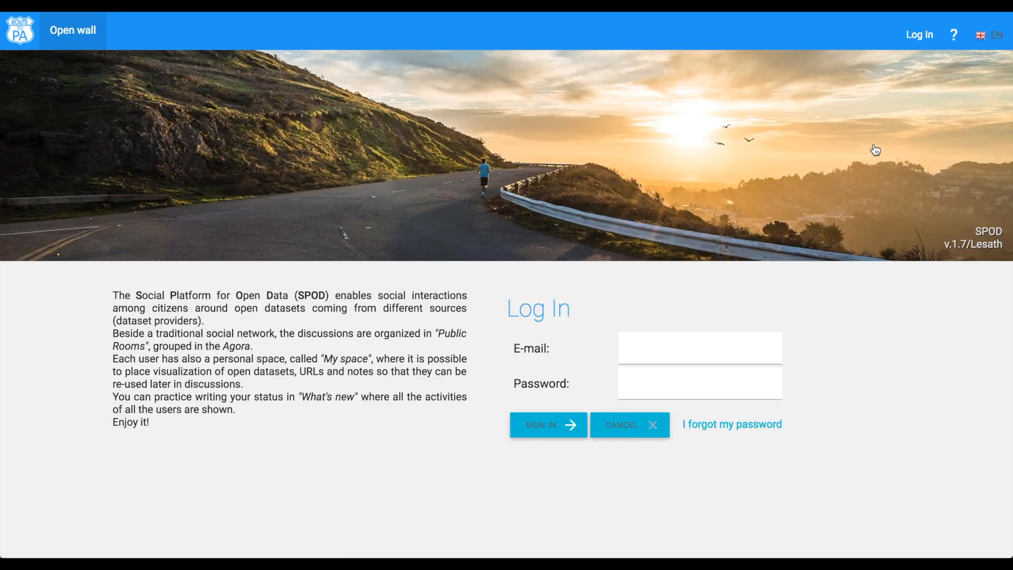